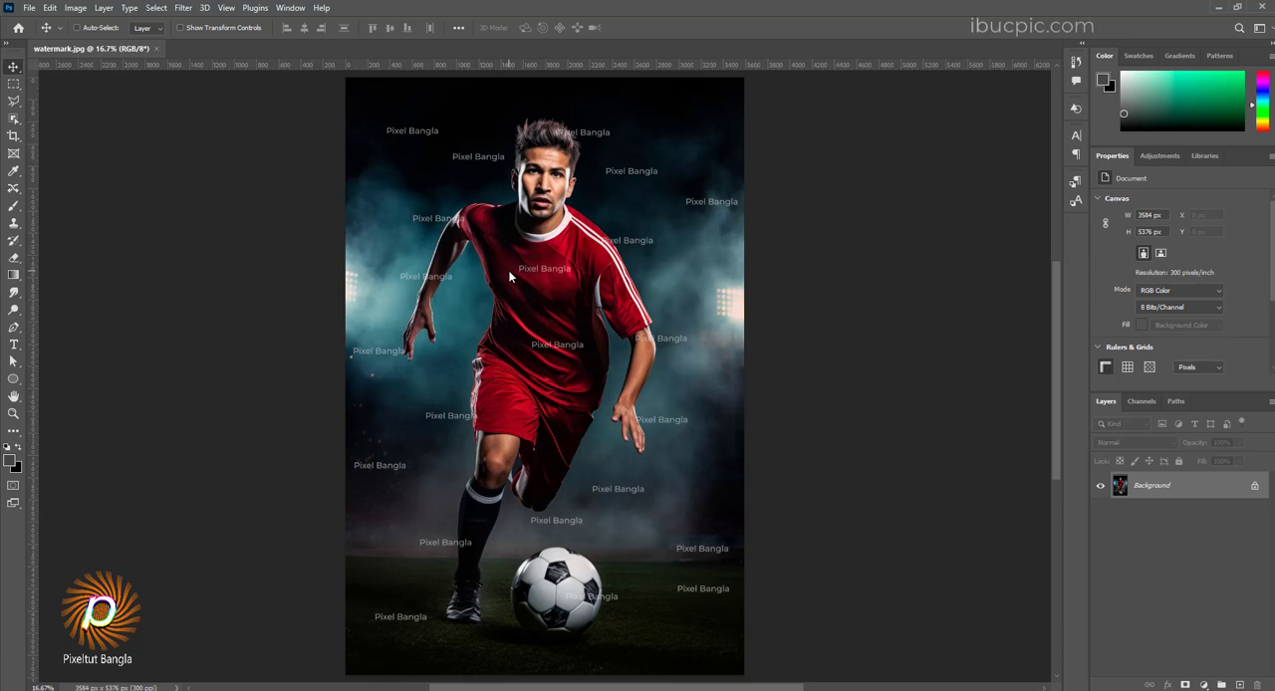
Step: Hide the rulers and select the two "Pixel Bangla" watermarks beside the player's hair with the Object Selection Tool
key("ctrl+r")
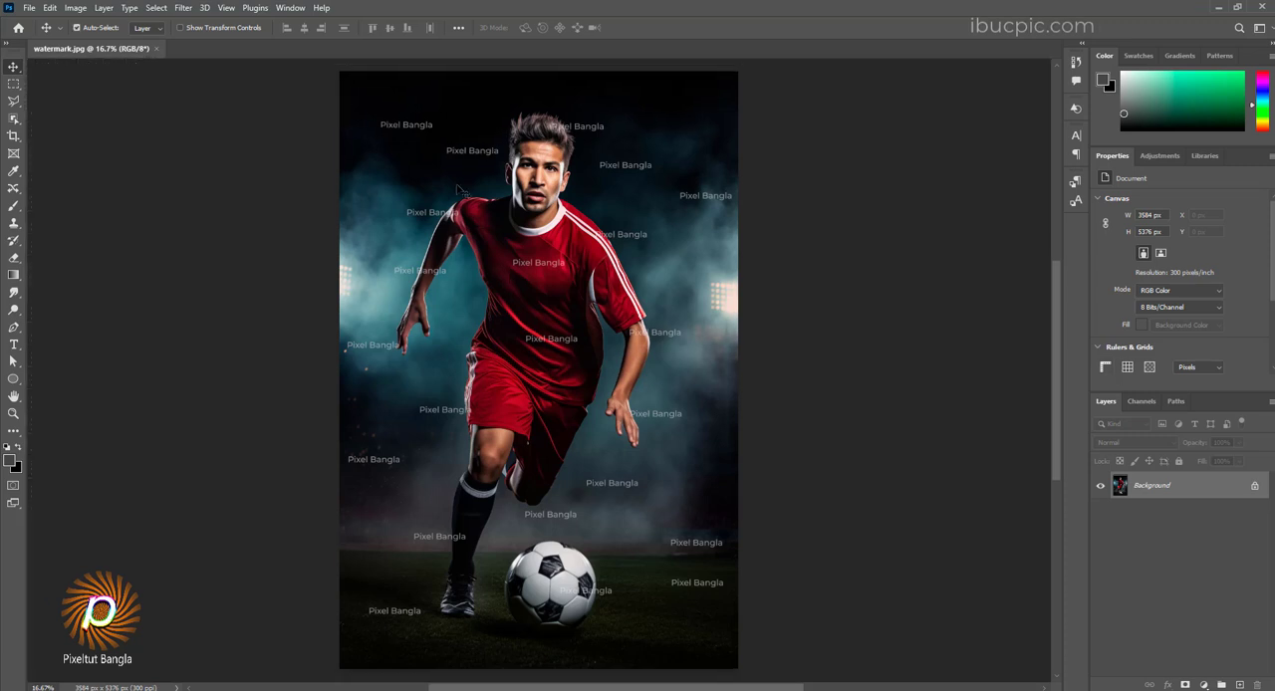
scroll(445, 157, "up", 4)
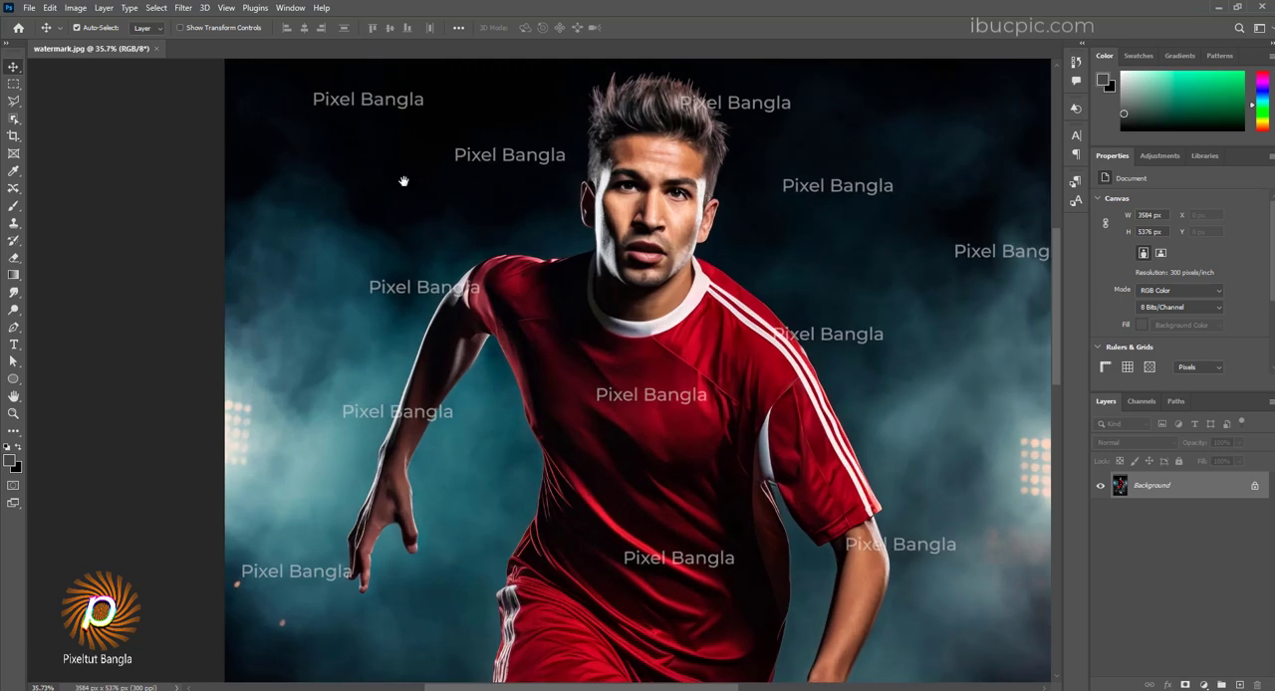
left_click_drag(442, 218, 502, 266)
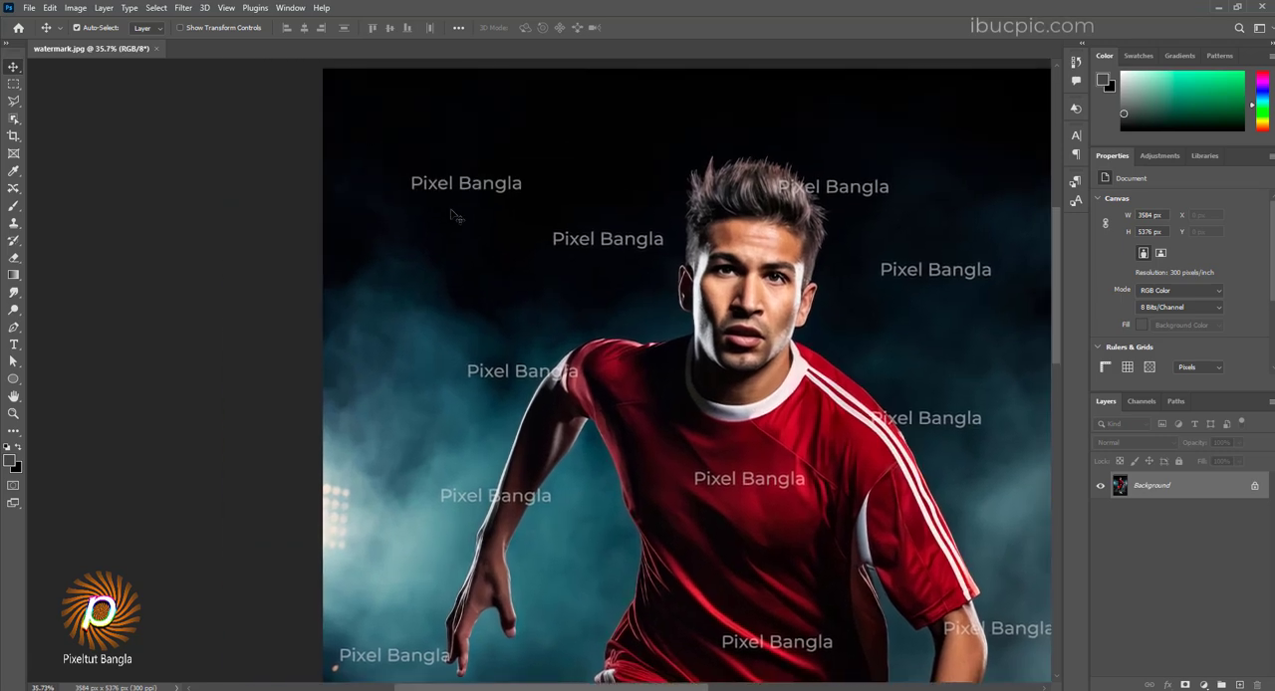
scroll(515, 242, "up", 3)
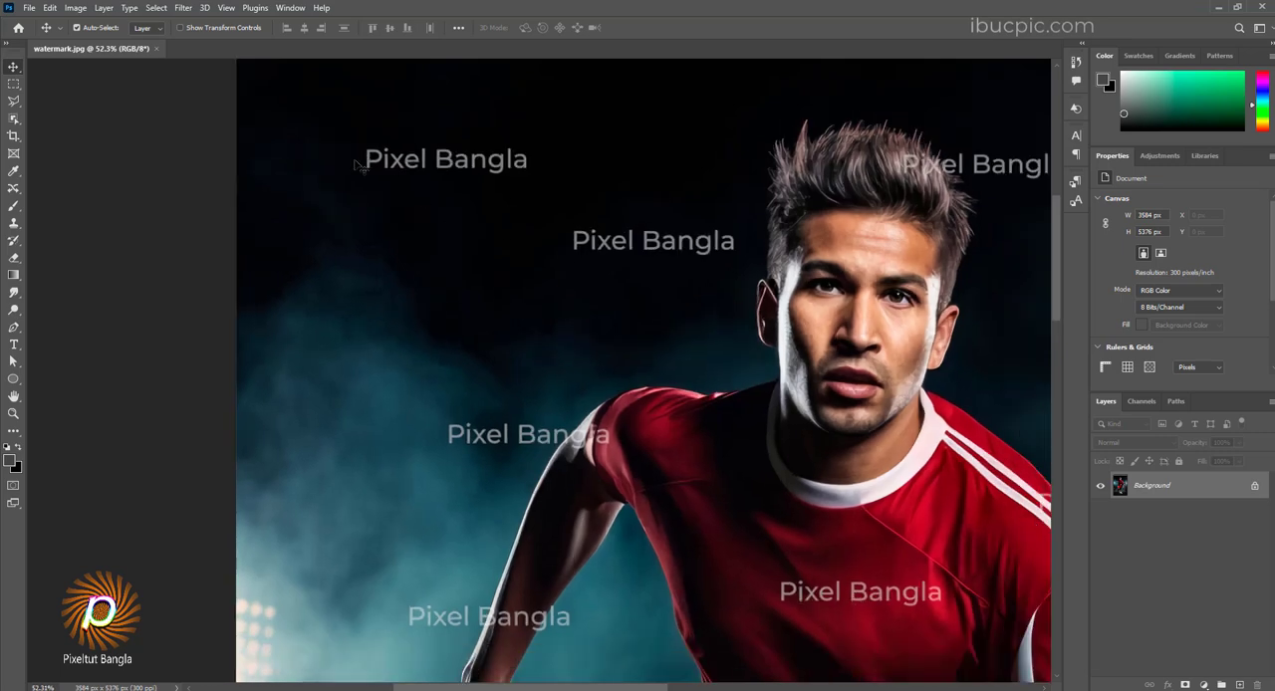
left_click(13, 119)
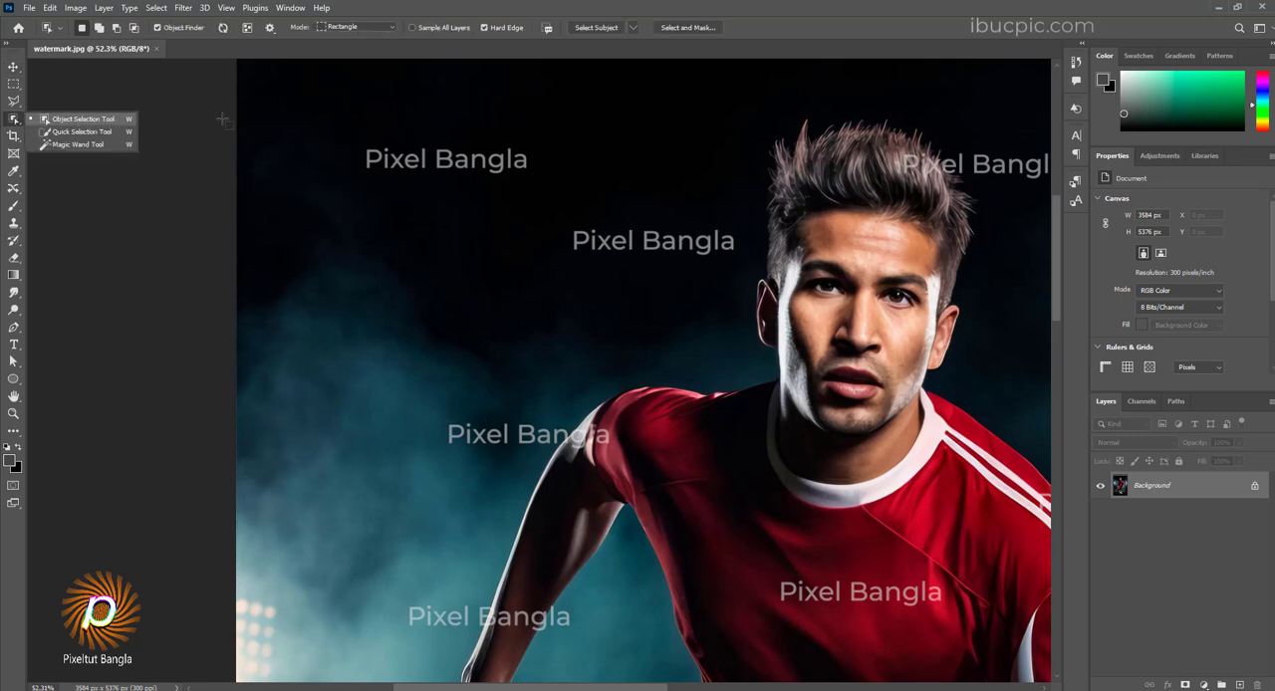
left_click(74, 118)
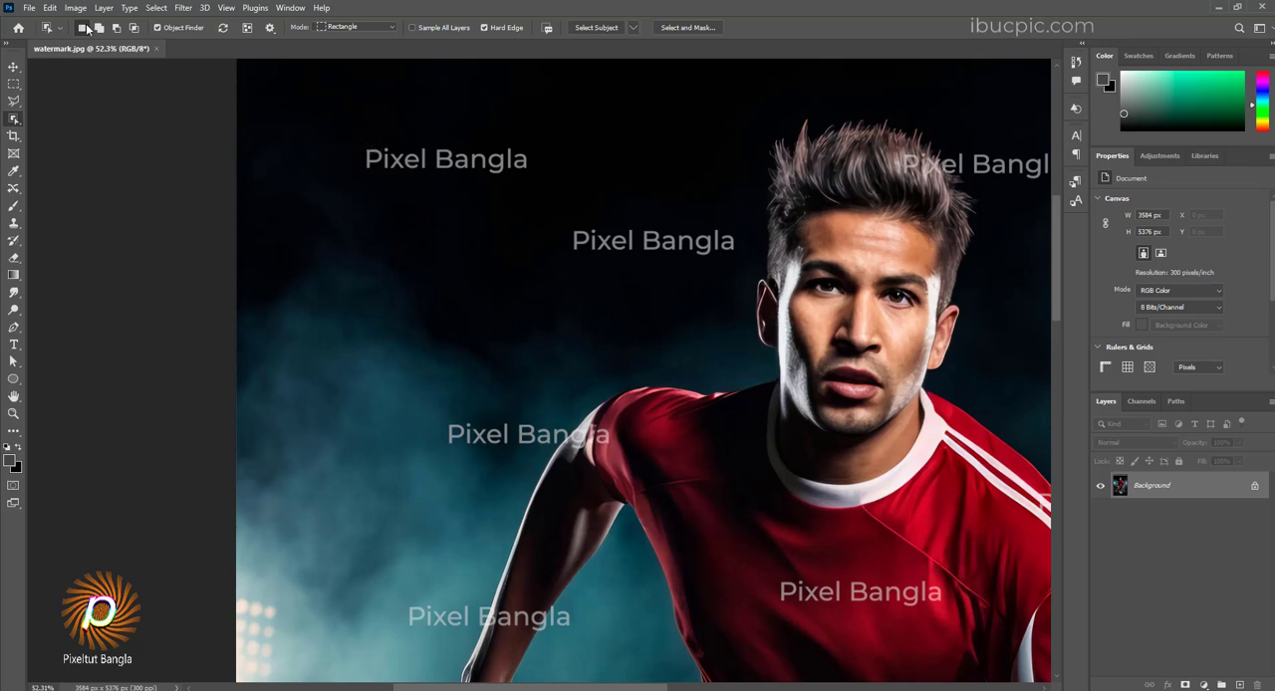
left_click_drag(362, 145, 530, 176)
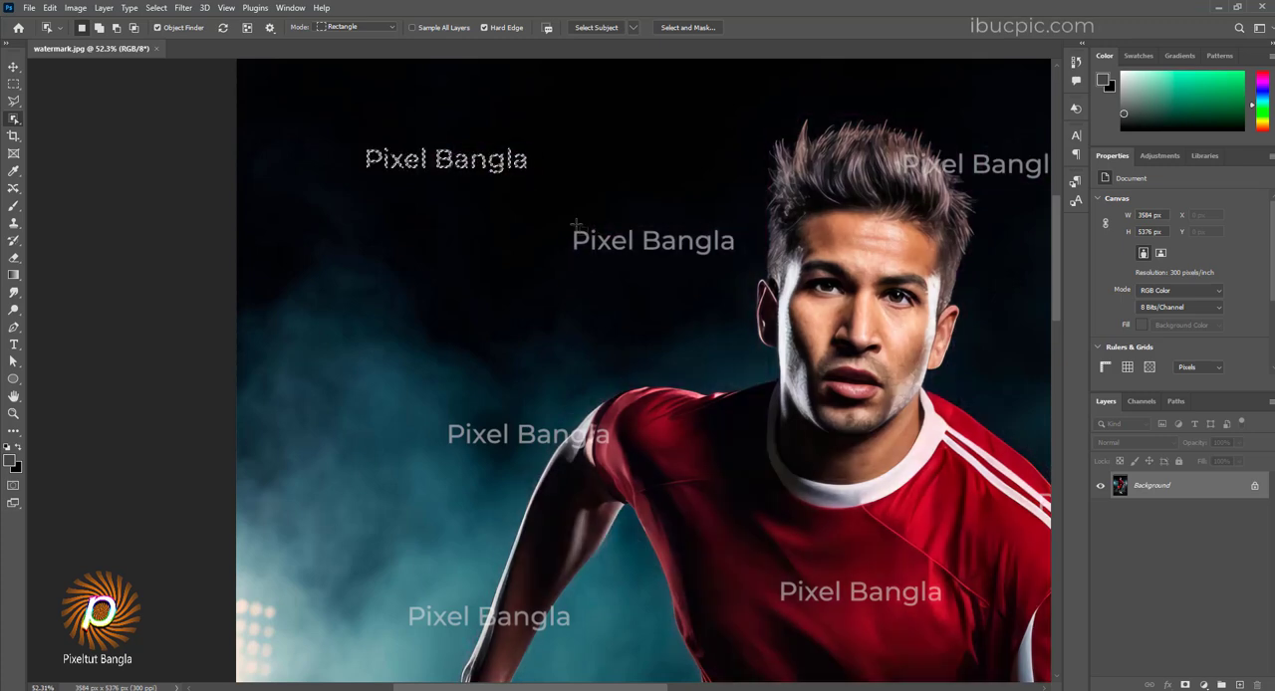
left_click_drag(570, 227, 738, 257)
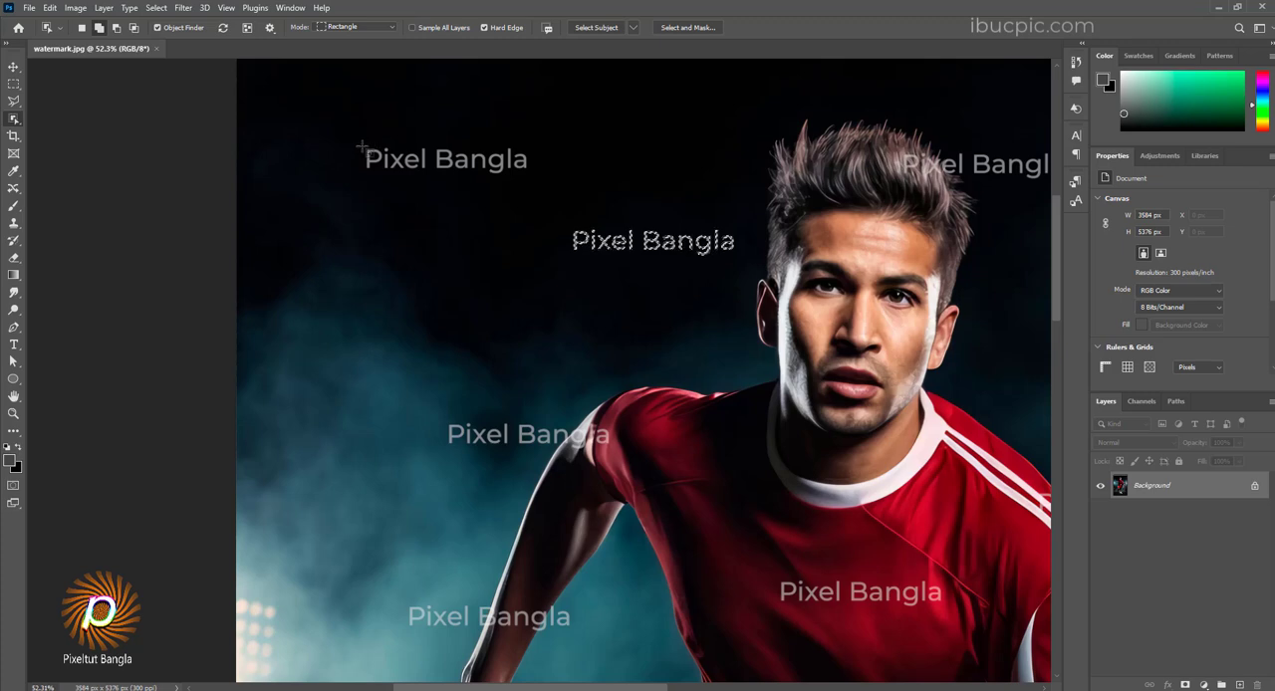
left_click_drag(361, 147, 528, 177)
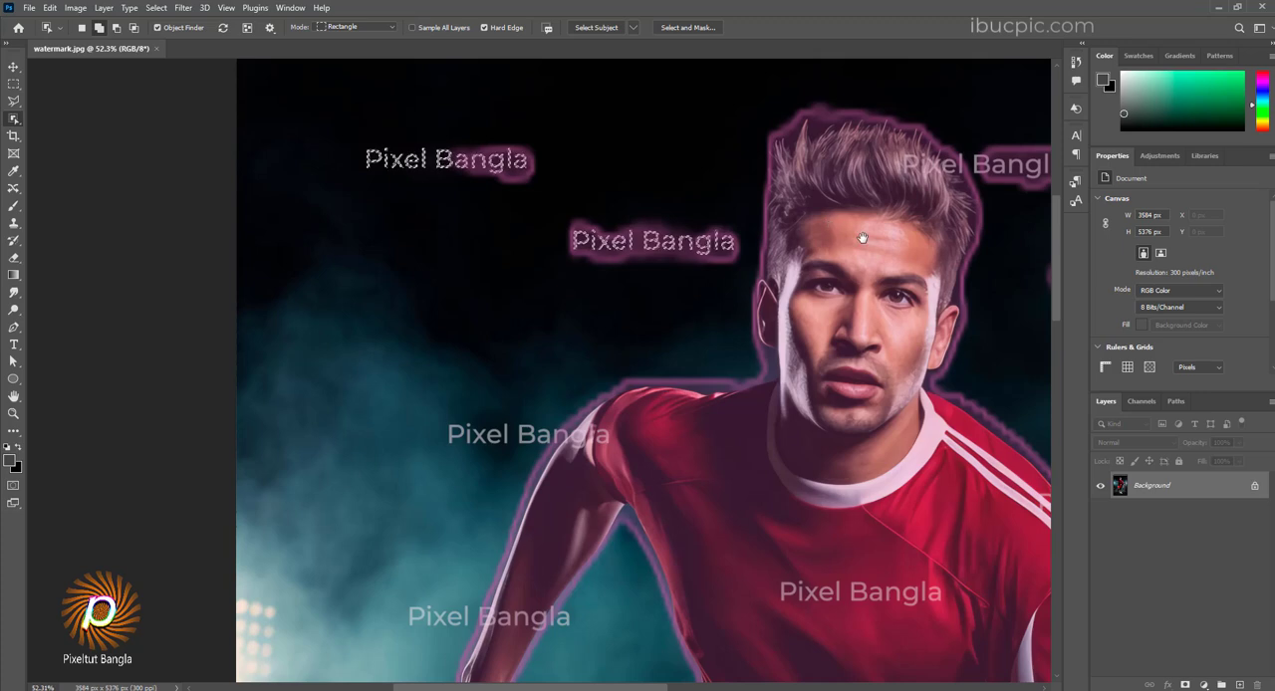
Step: Add the watermark over the hair, the one beside the head and all remaining "Pixel Bangla" watermarks to the selection
left_click_drag(857, 222, 573, 233)
scroll(689, 169, "up", 7)
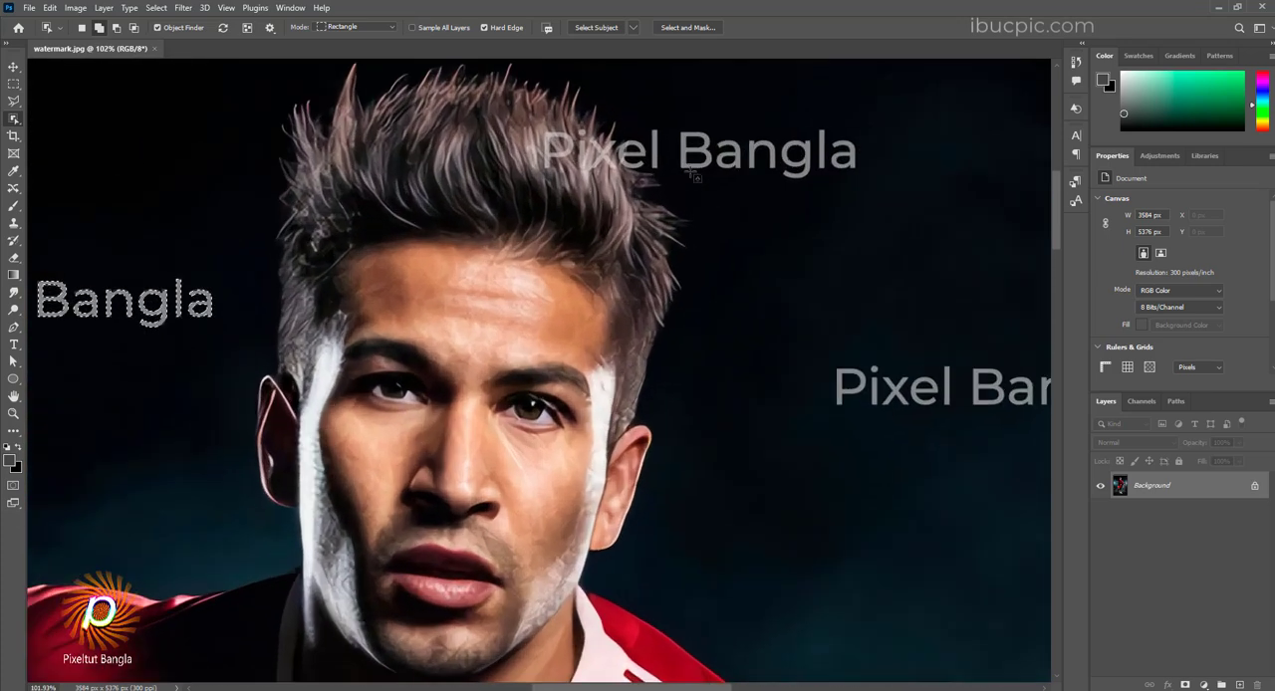
left_click_drag(546, 131, 861, 181)
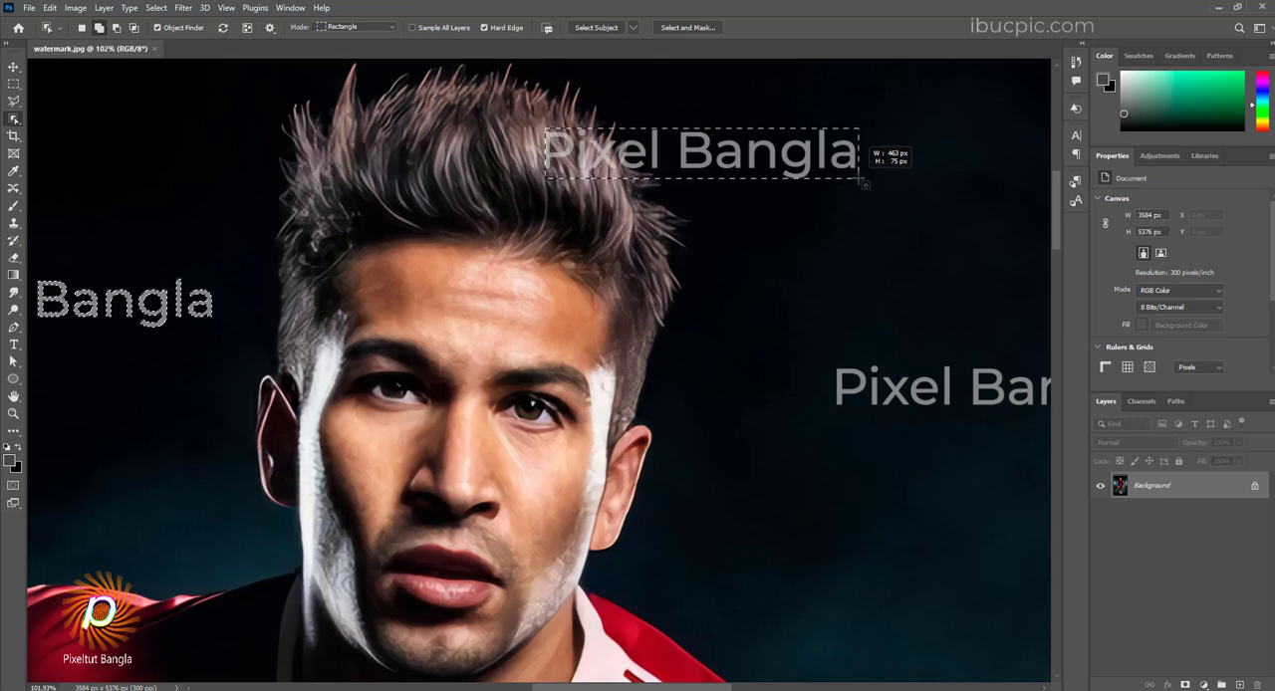
left_click_drag(906, 322, 574, 217)
left_click_drag(496, 229, 819, 290)
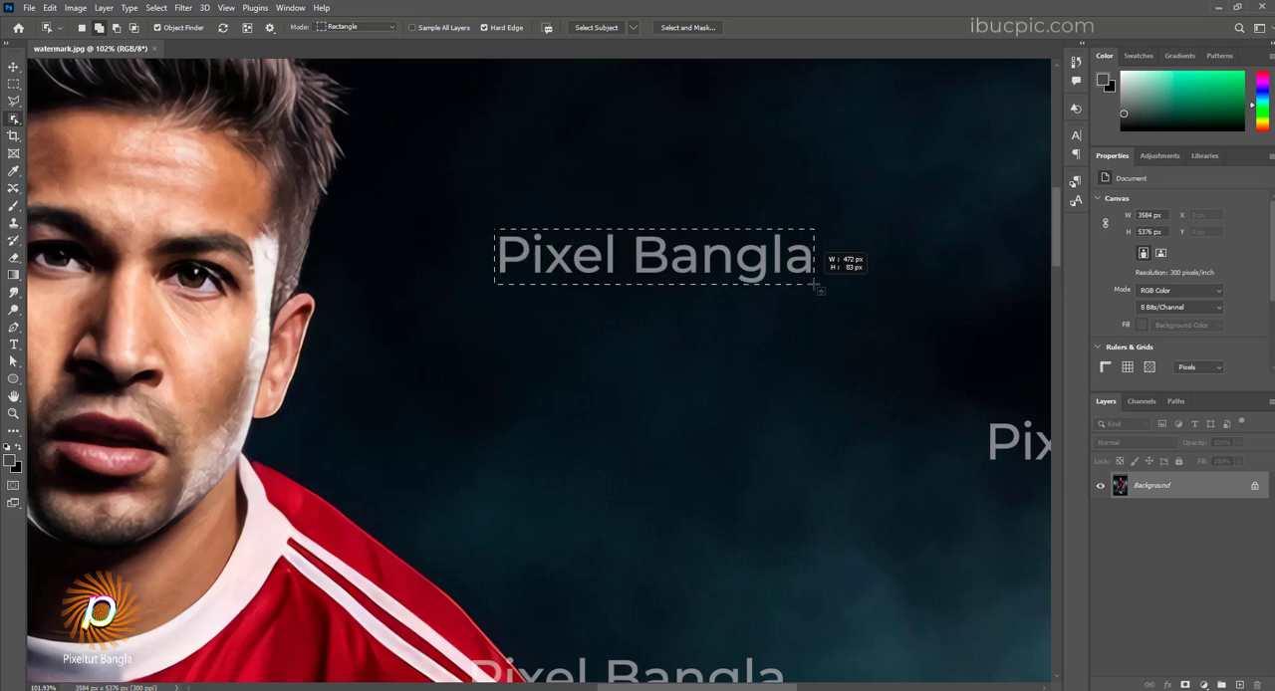
left_click_drag(946, 448, 398, 256)
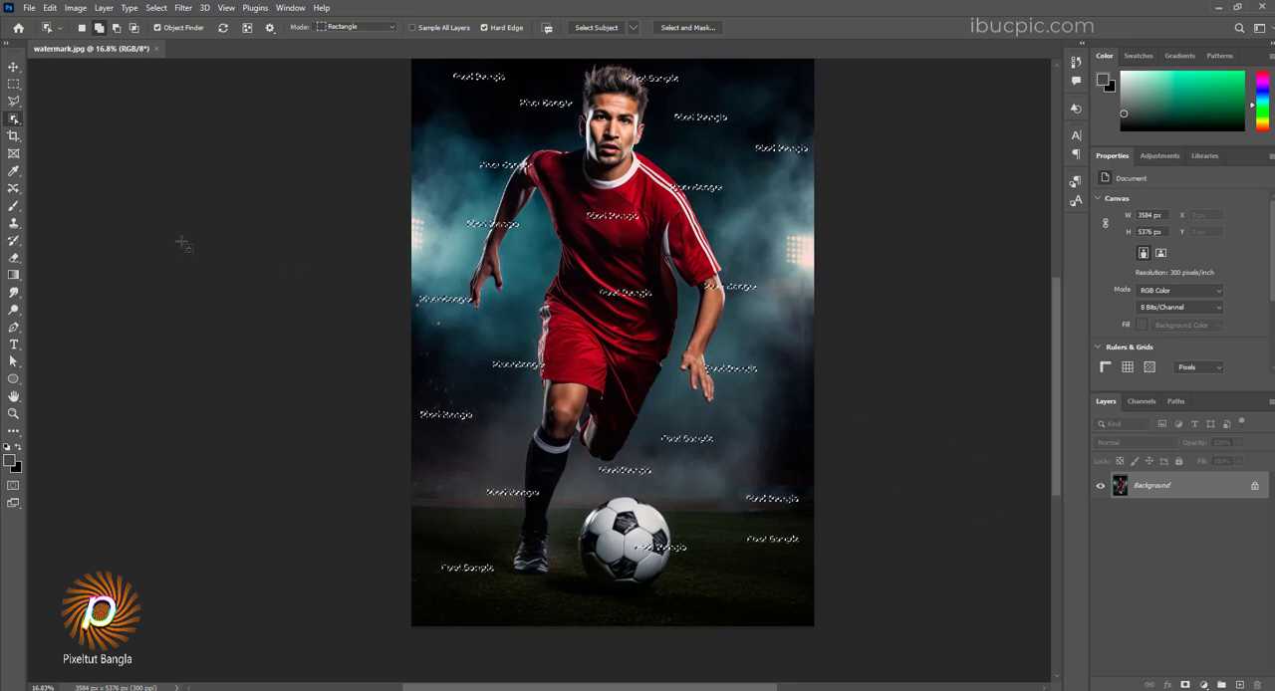
Step: Expand the selection around all the watermark texts by 2 pixels
left_click(157, 8)
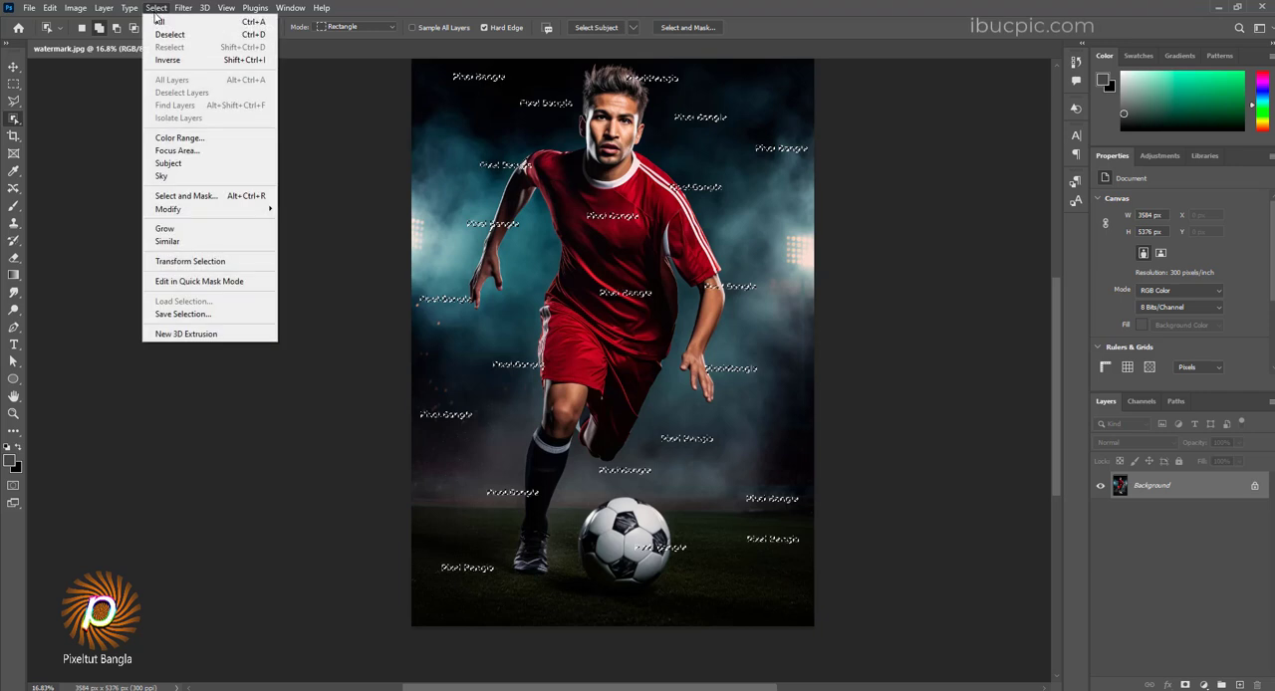
mouse_move(162, 214)
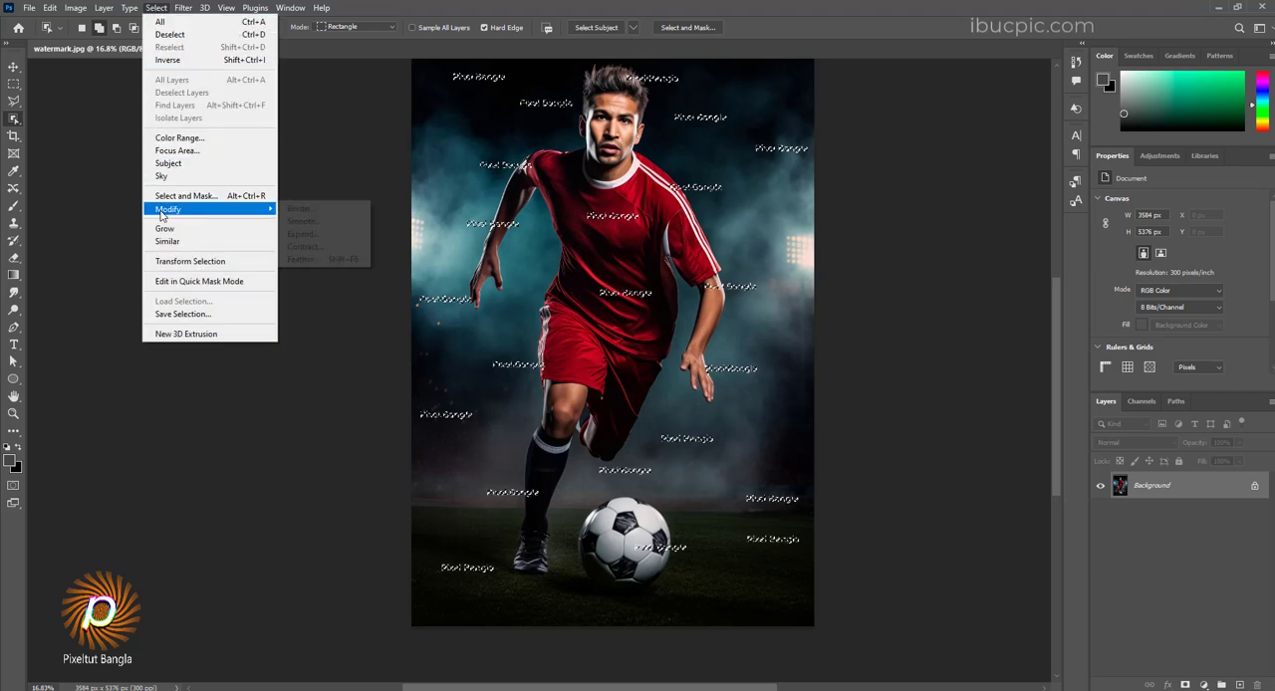
left_click(304, 234)
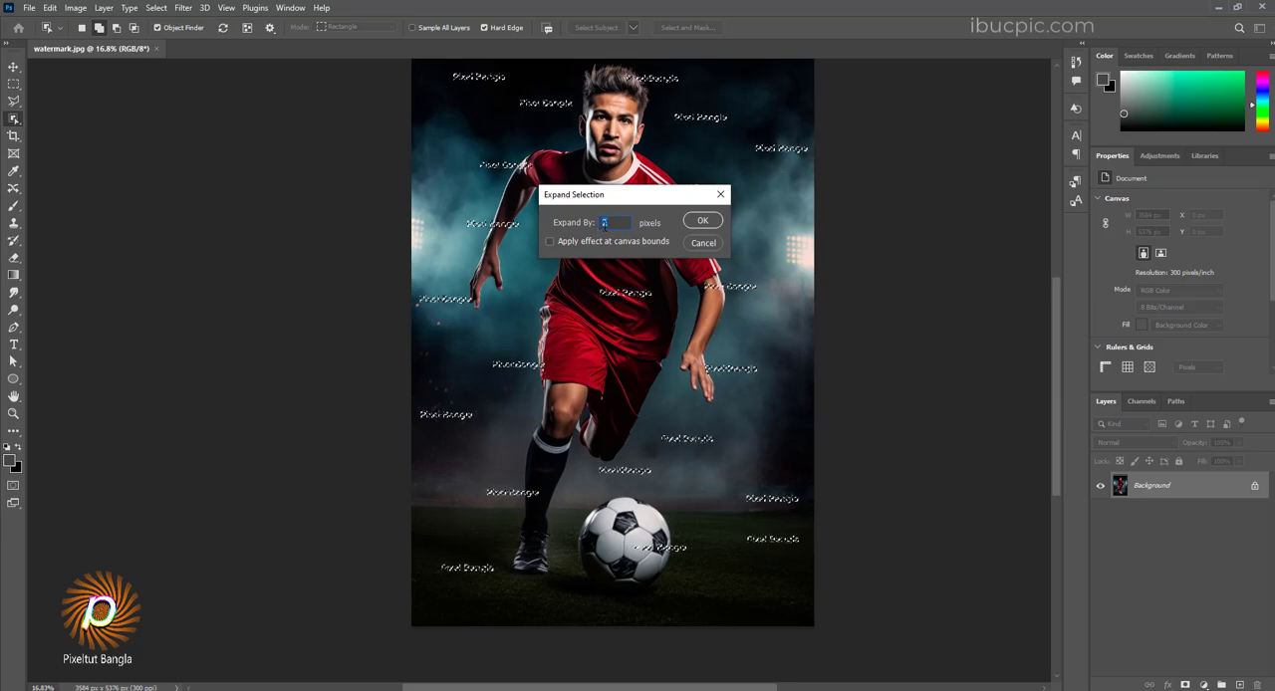
left_click(702, 220)
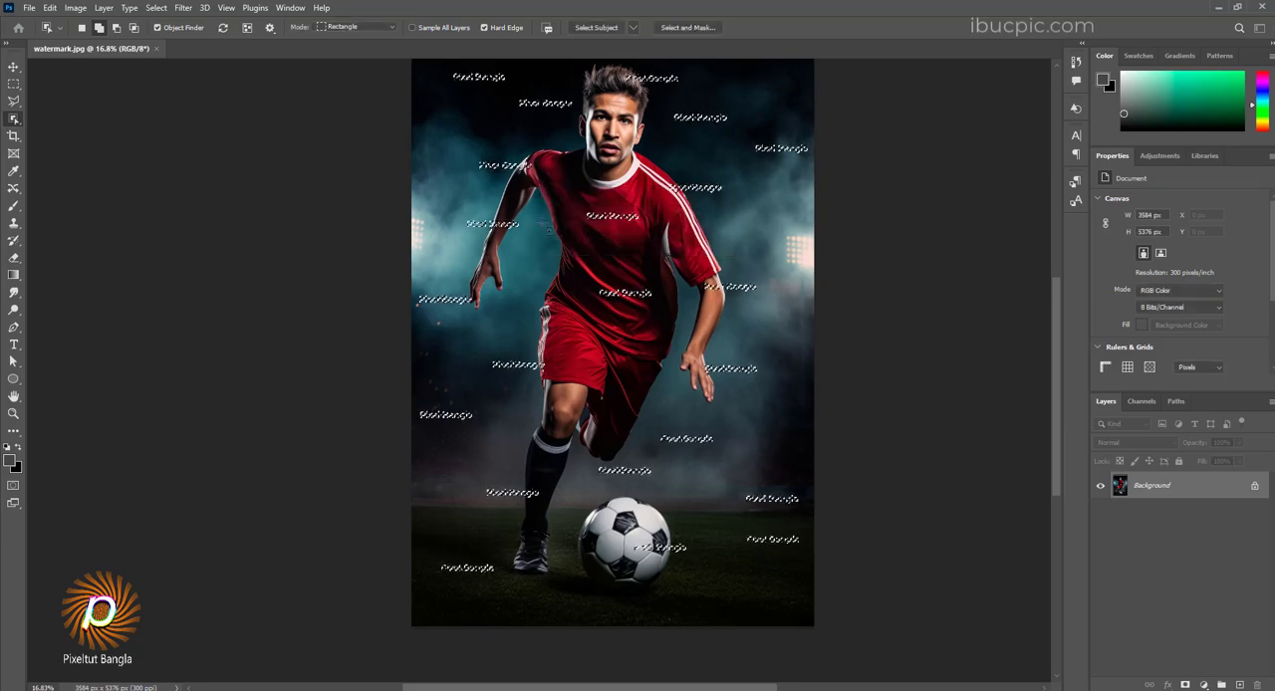
Step: Try expanding the watermark selection by another 2 pixels and undo that extra expansion
scroll(527, 162, "up", 10)
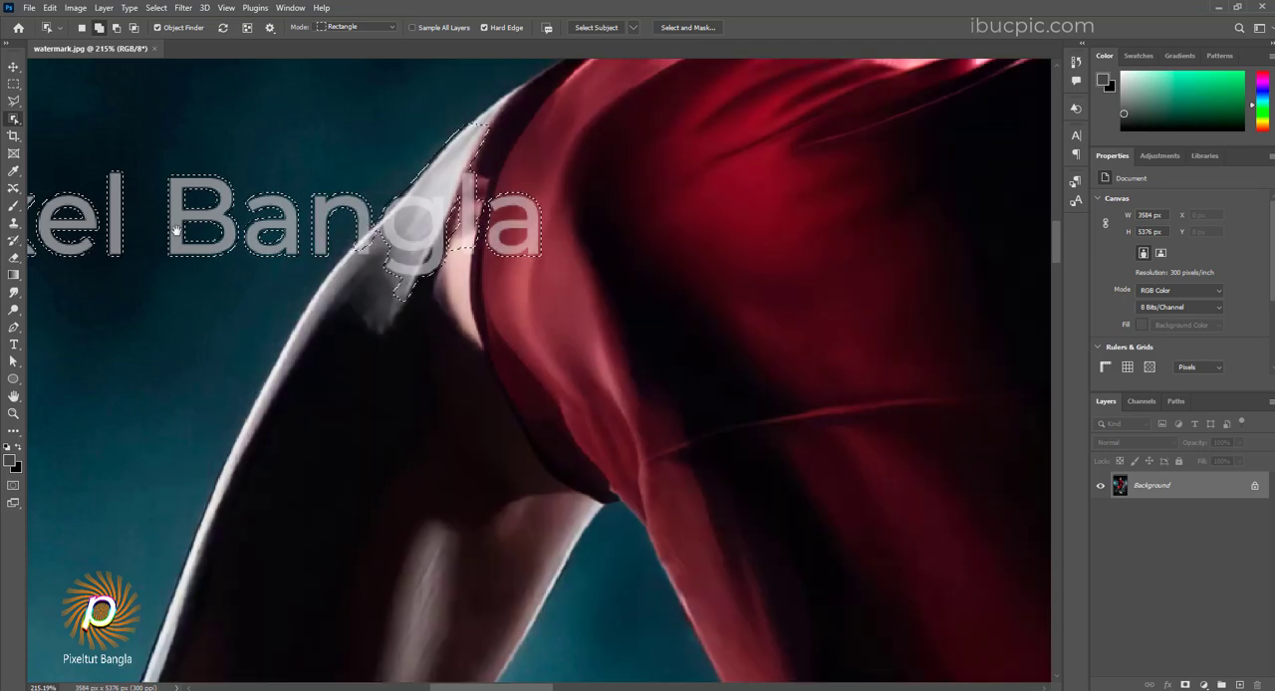
left_click_drag(168, 229, 578, 251)
scroll(485, 237, "up", 4)
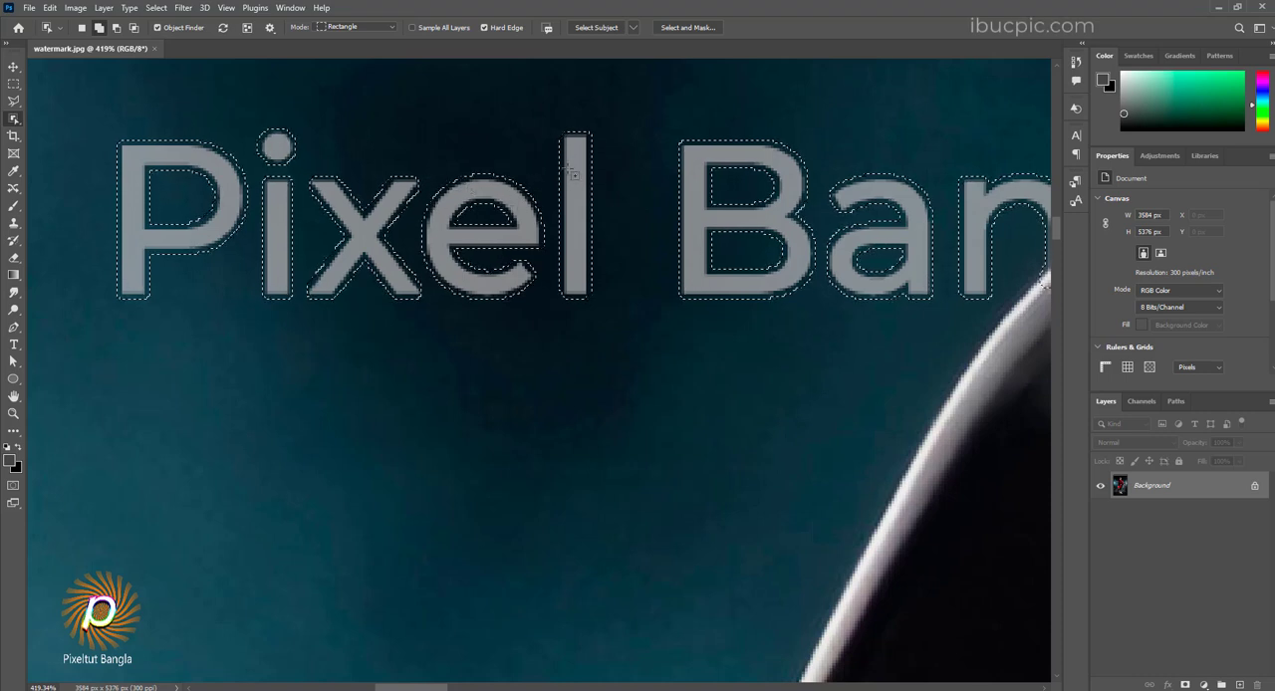
left_click(154, 8)
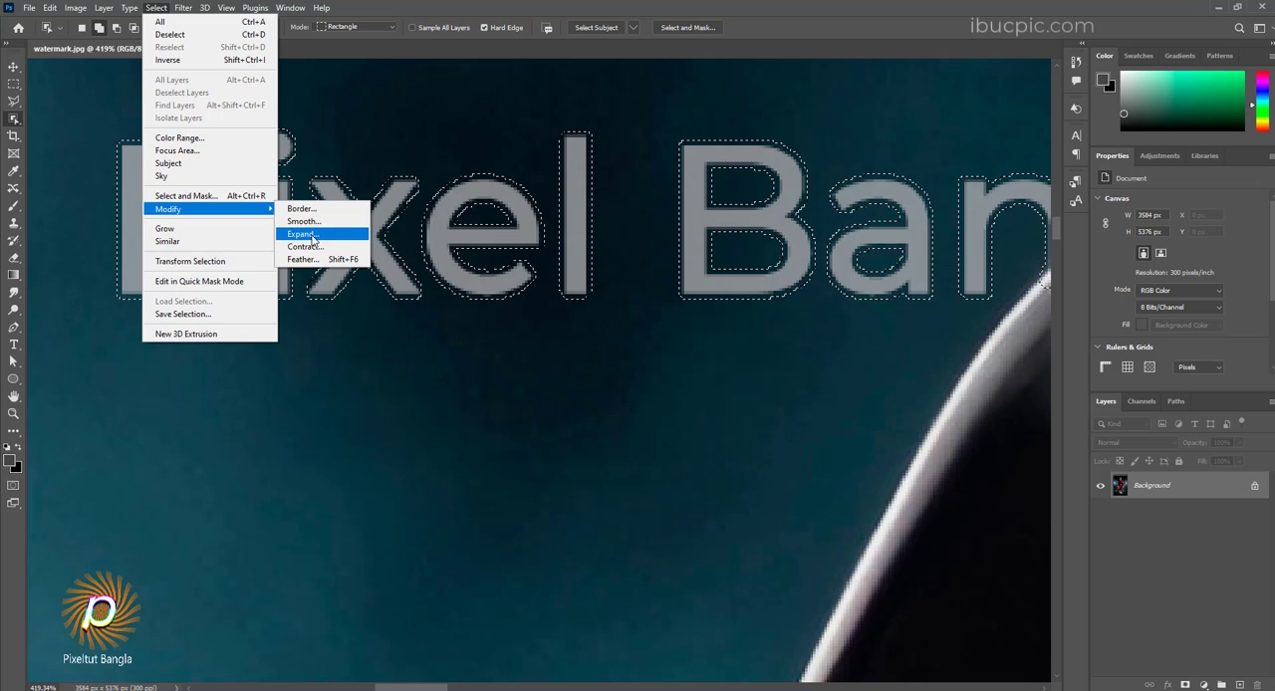
left_click(302, 234)
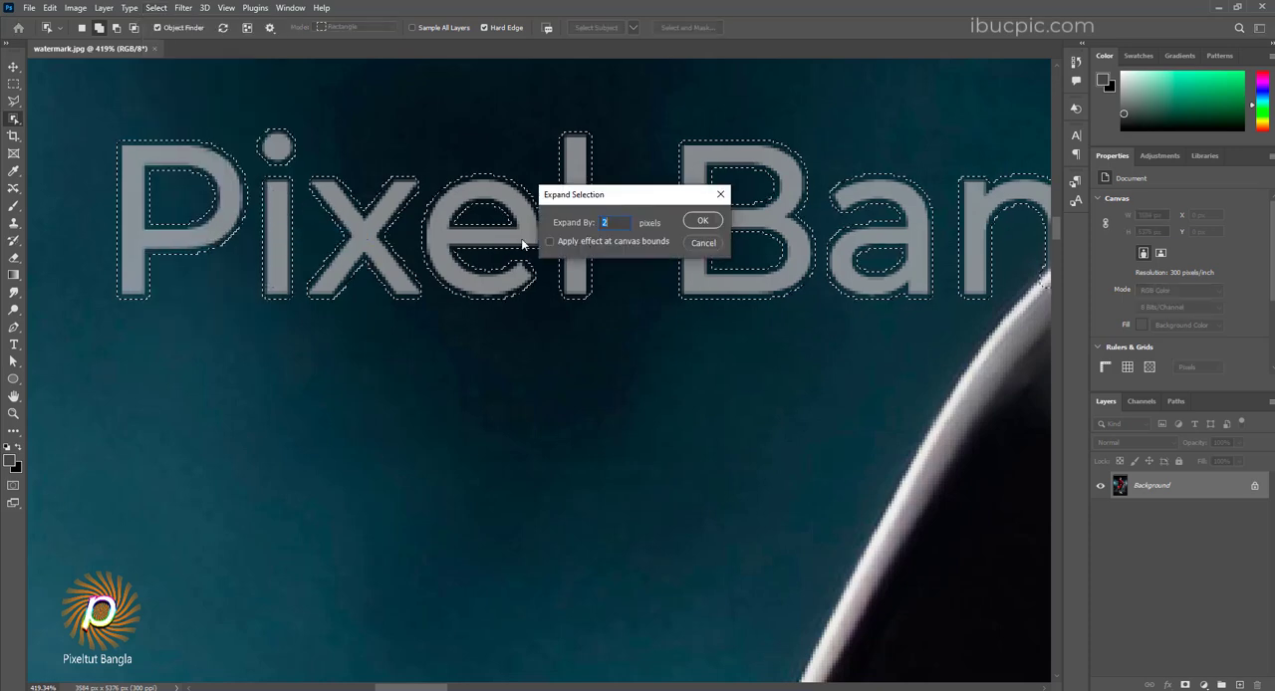
left_click(704, 221)
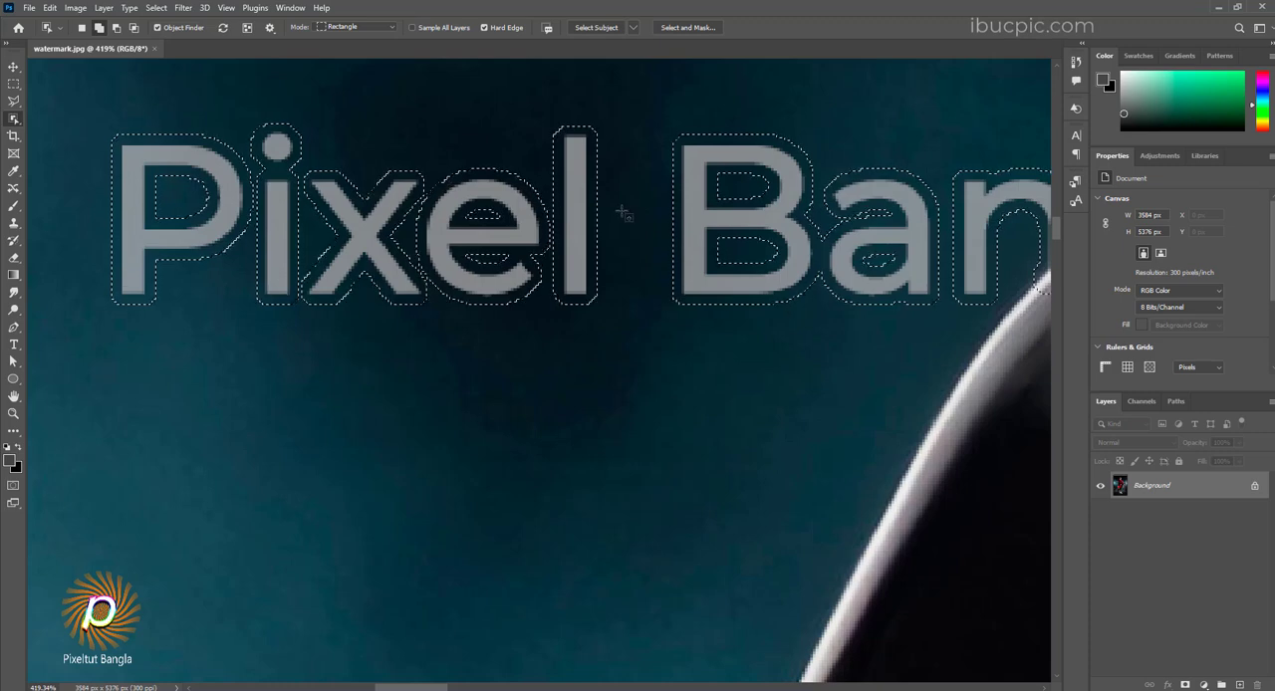
key("ctrl+z")
Step: Fill the selected watermarks with Content-Aware Fill, using Auto sampling and output to a new layer
scroll(467, 231, "down", 11)
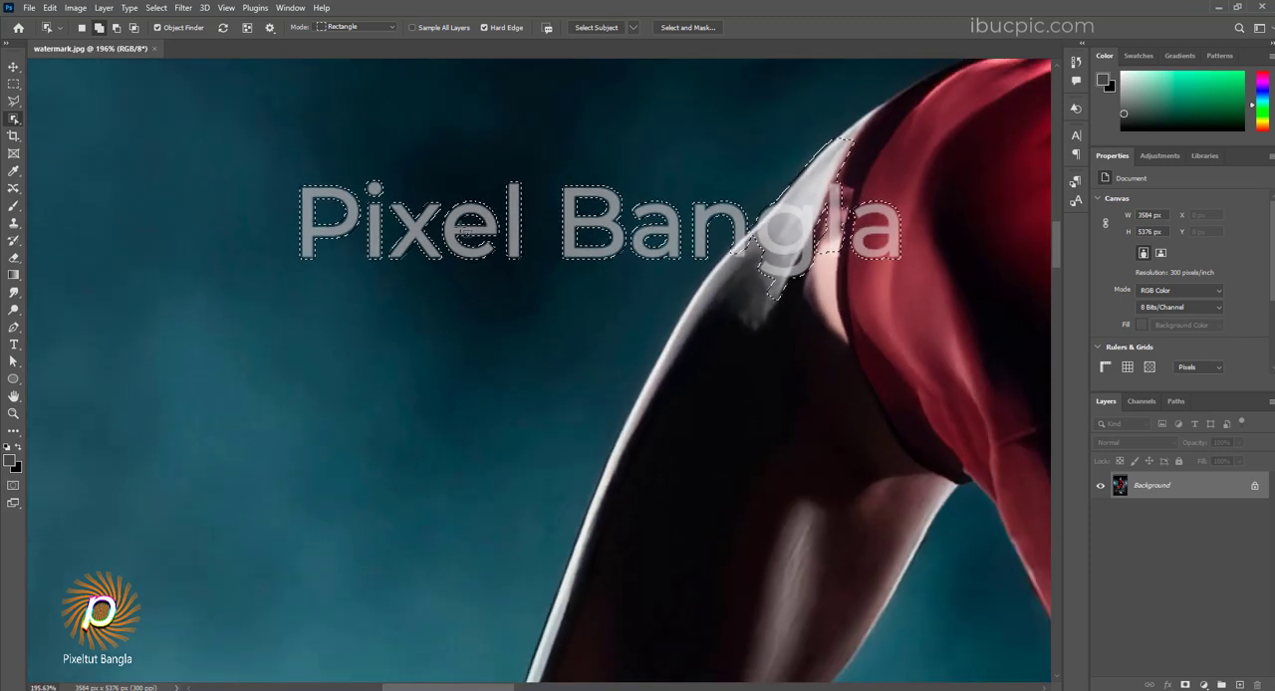
left_click_drag(711, 276, 618, 229)
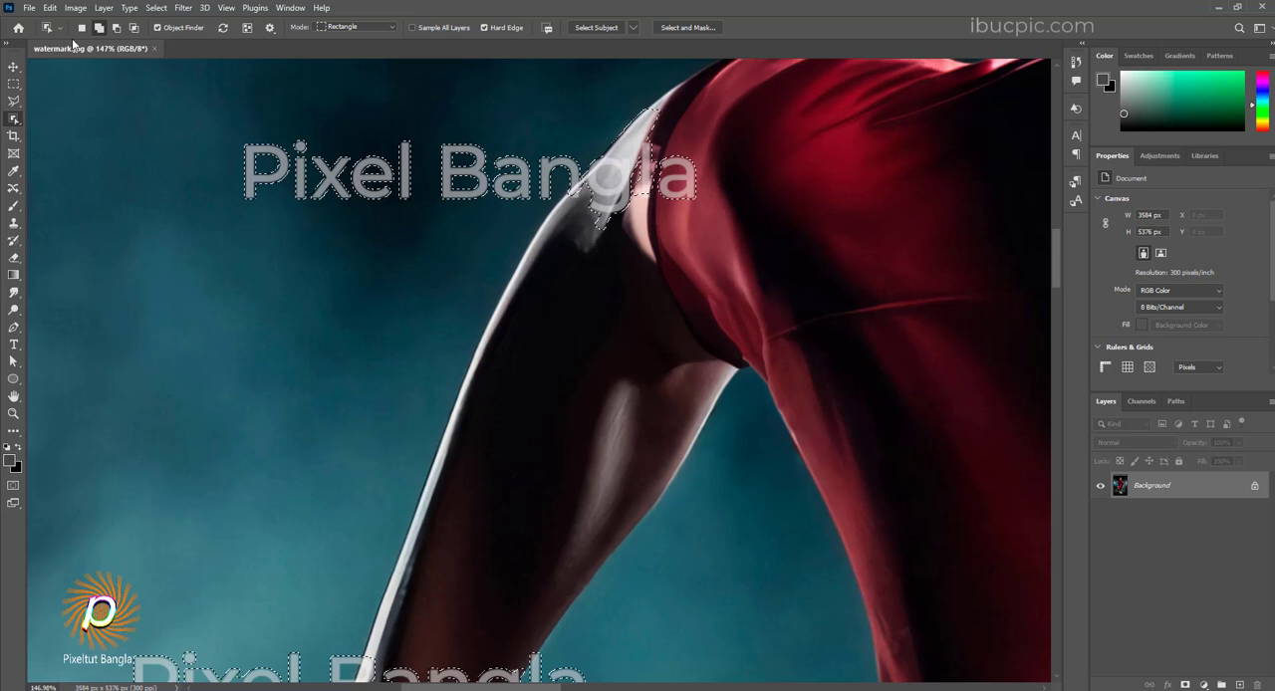
left_click(50, 8)
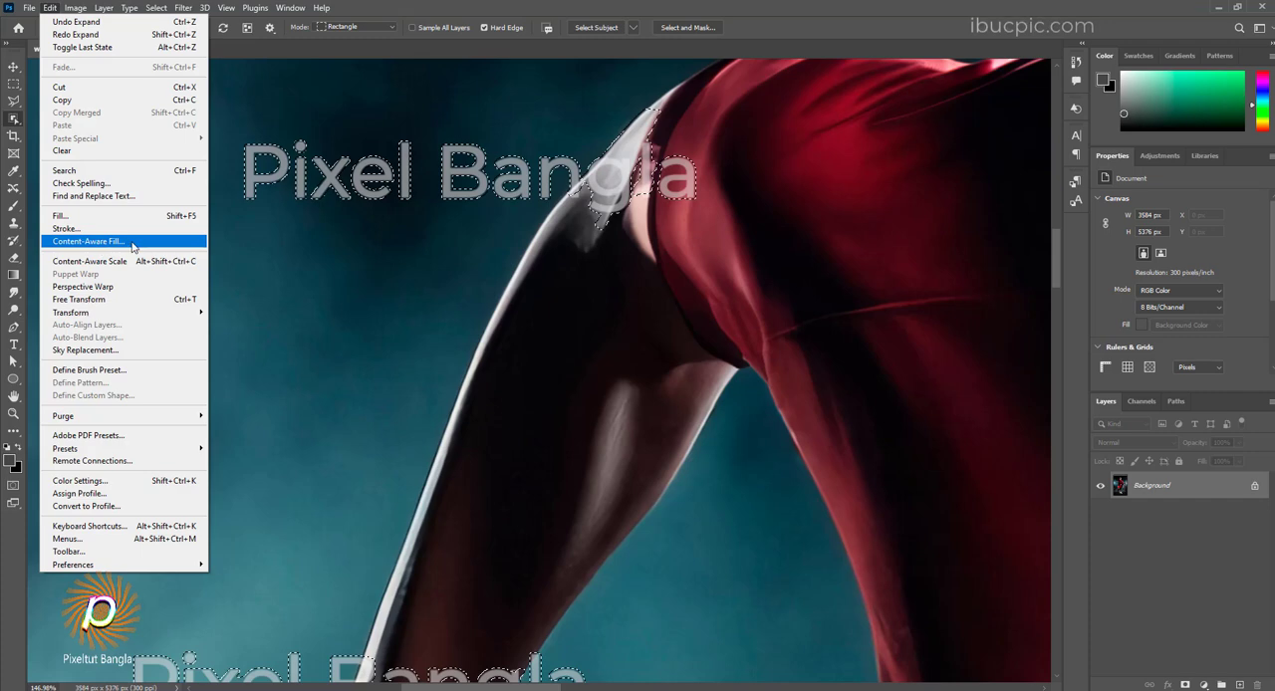
left_click(90, 241)
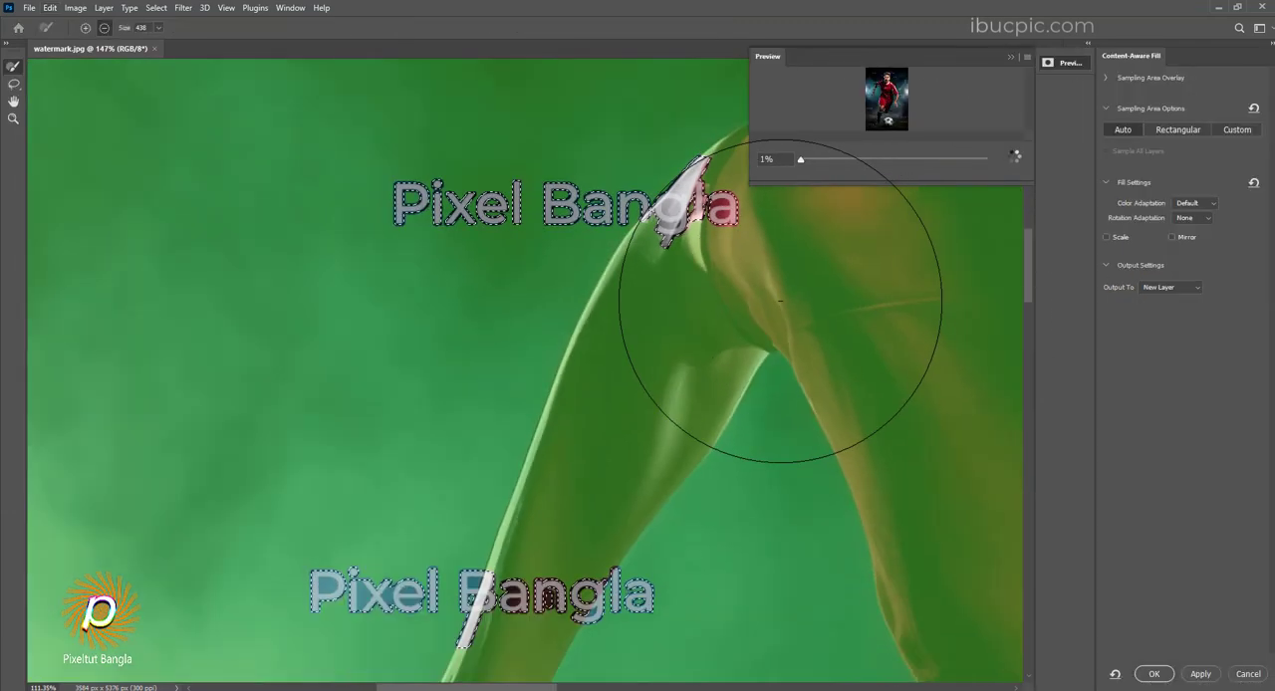
scroll(780, 299, "down", 10)
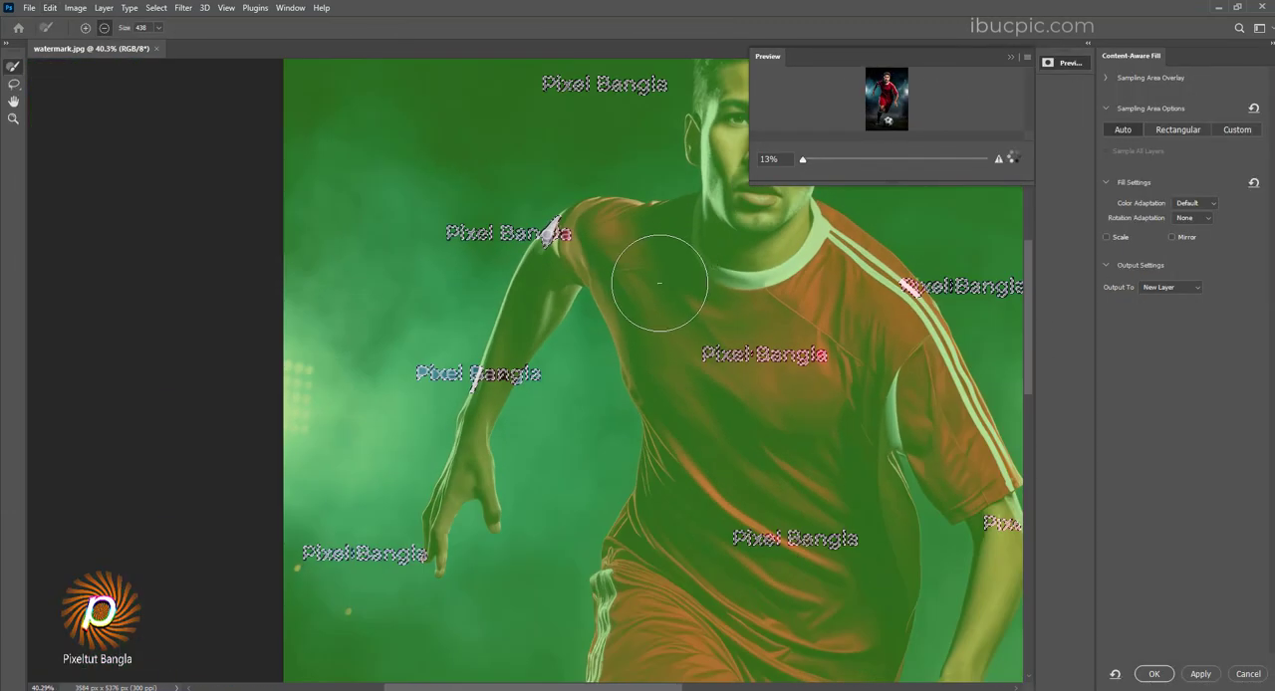
scroll(659, 282, "down", 3)
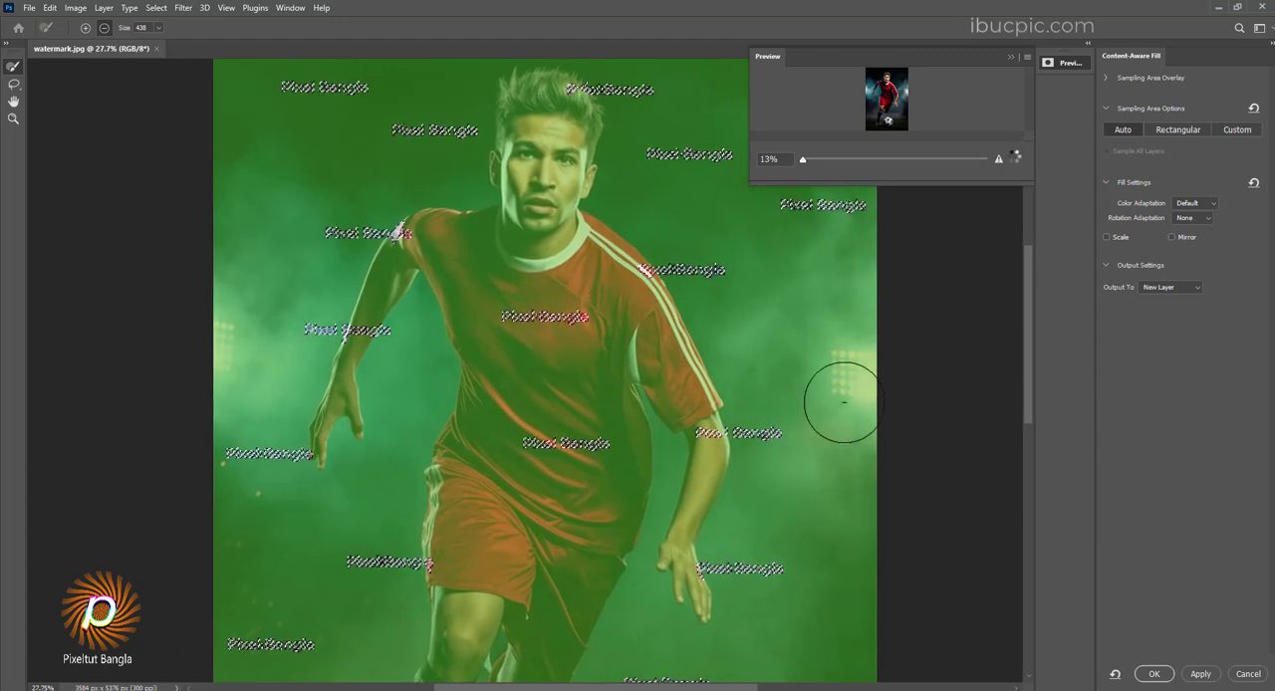
left_click(1203, 679)
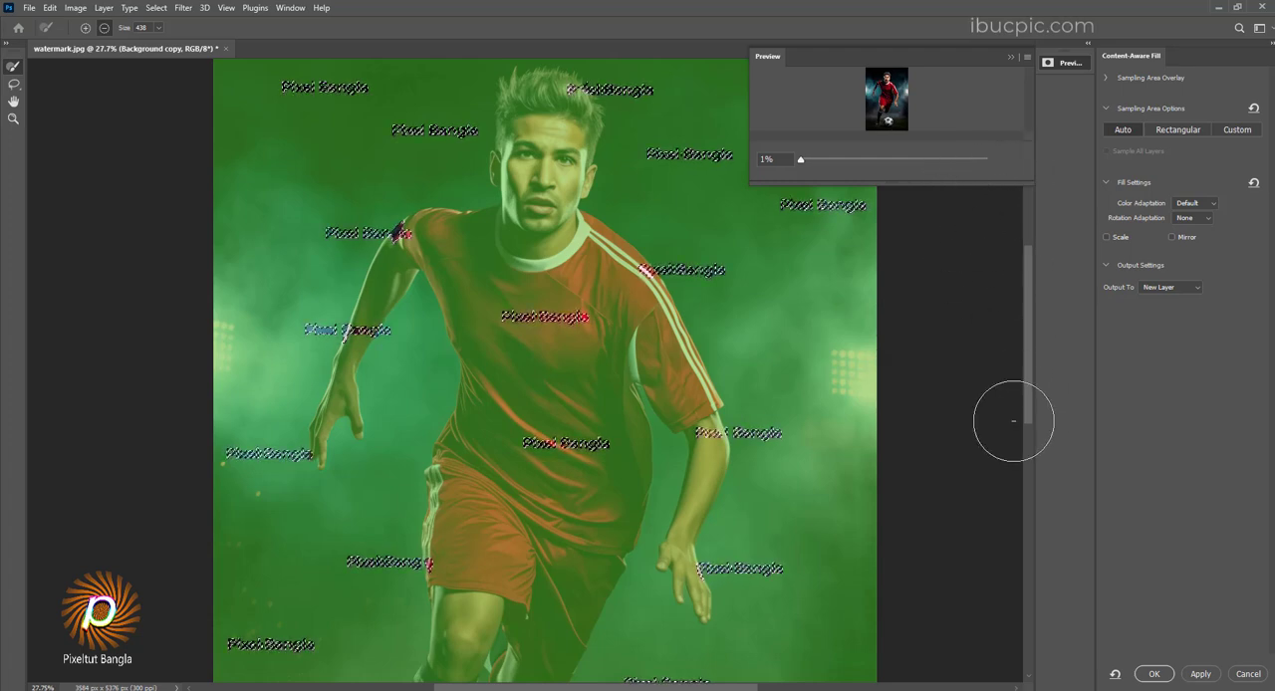
left_click(1153, 673)
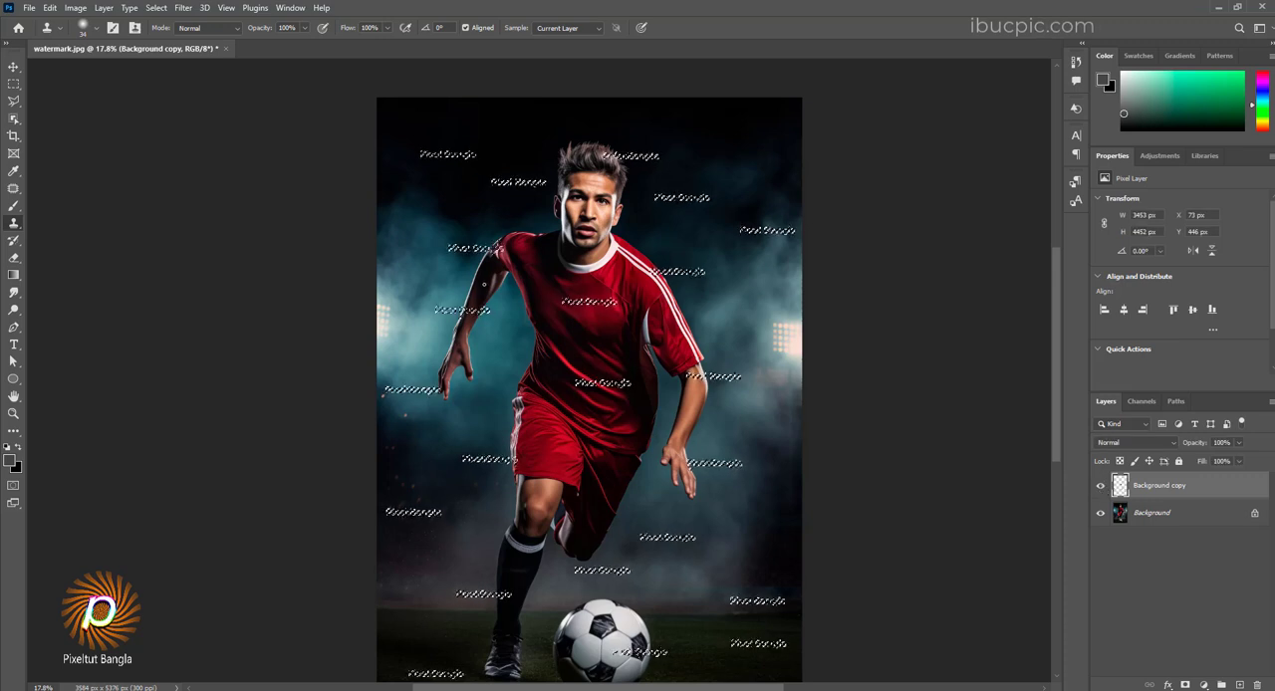
Step: Compare the photo with and without the filled layer and examine the repaired areas around the player
left_click(1101, 486)
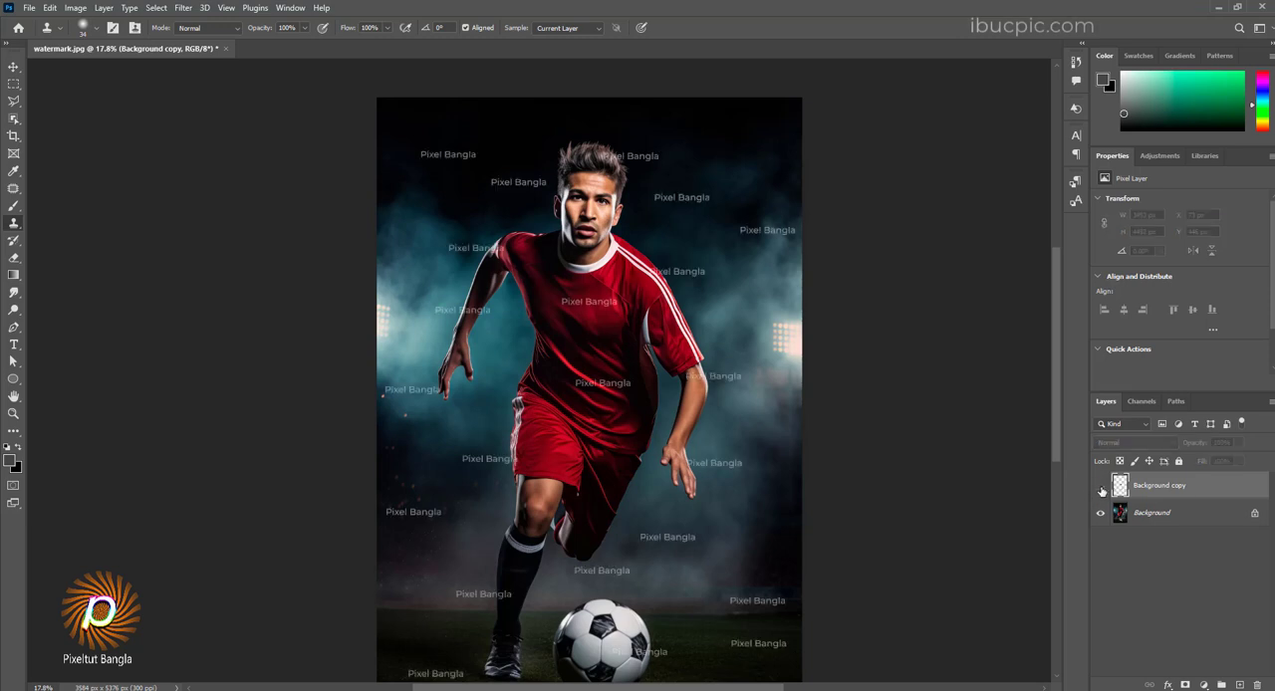
left_click(1101, 486)
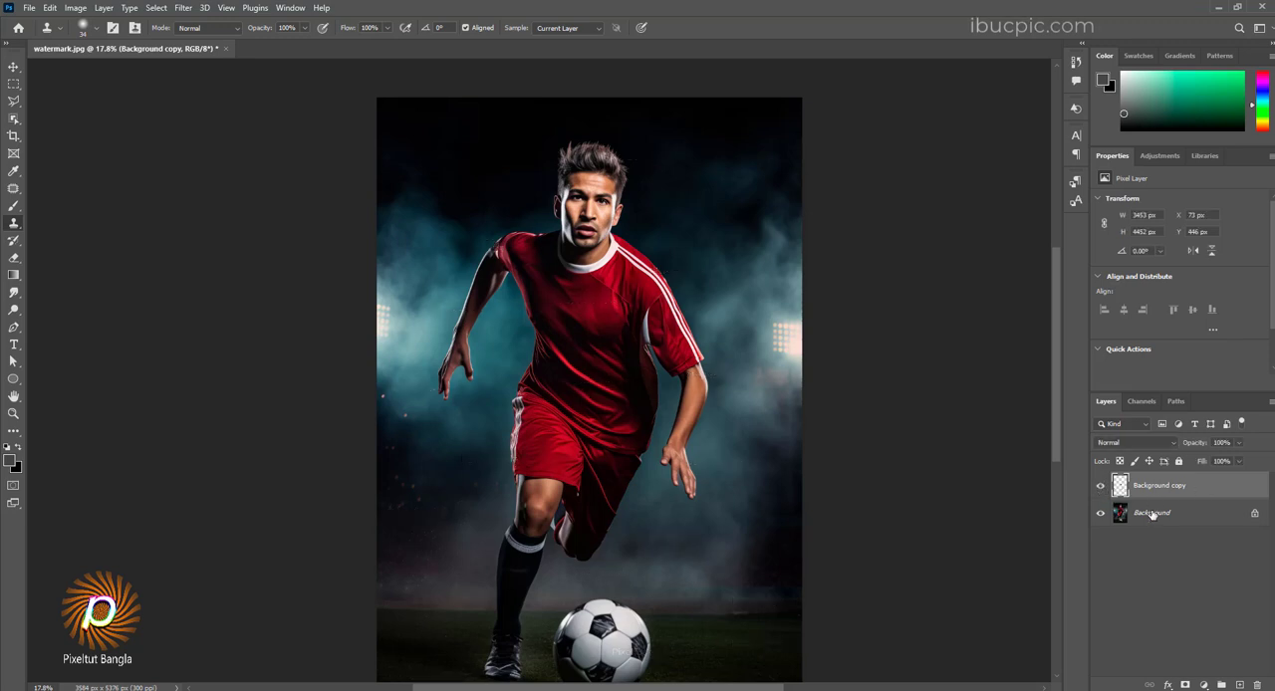
scroll(492, 257, "up", 6)
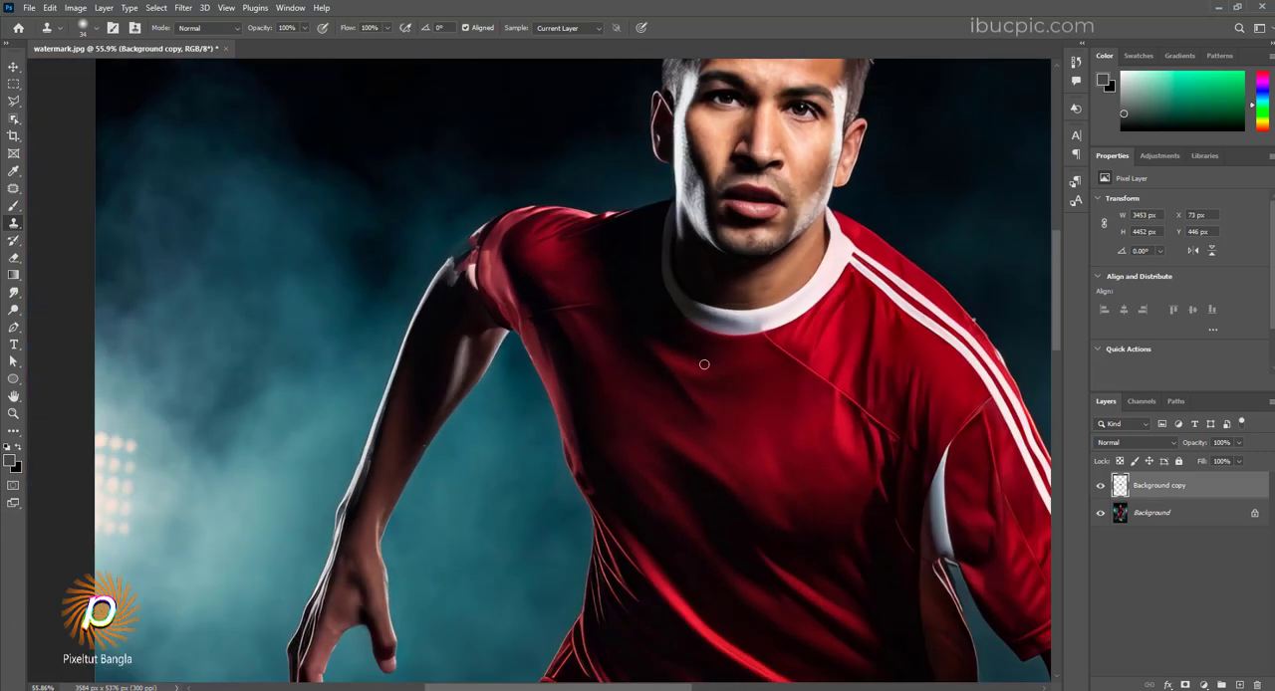
Step: Merge the Background copy fill layer with the Background layer
left_click(1180, 513, "shift")
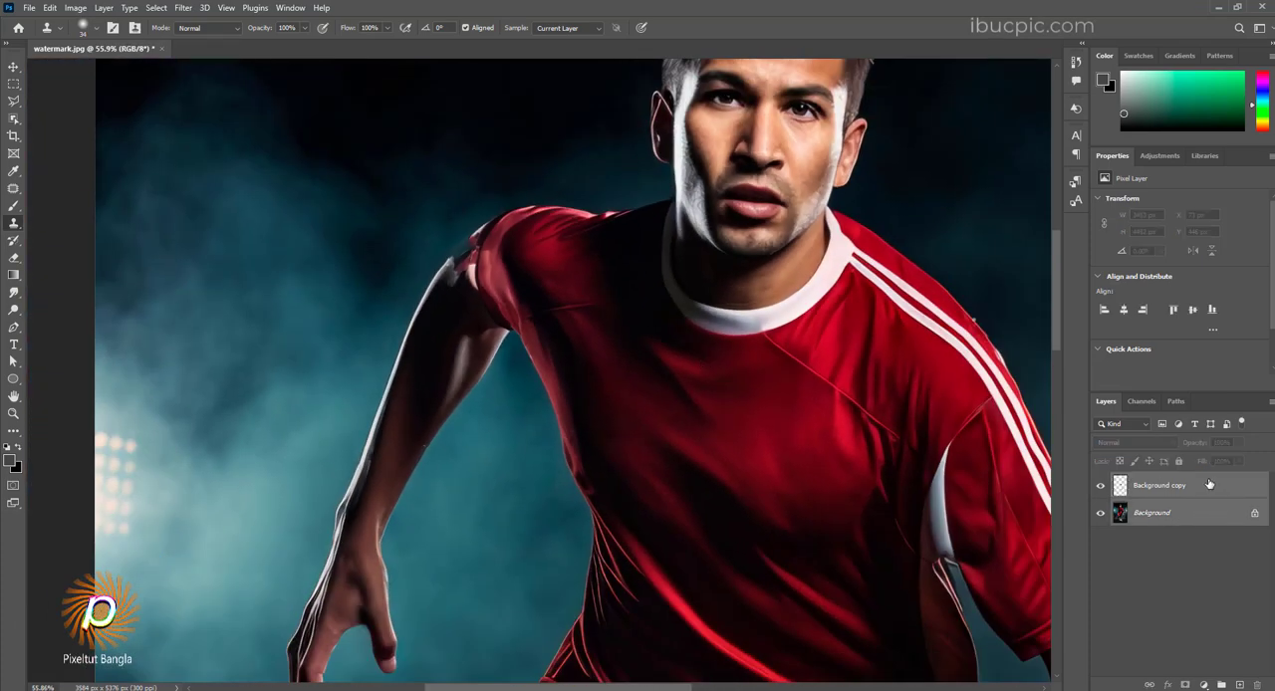
right_click(1209, 485)
left_click(1071, 524)
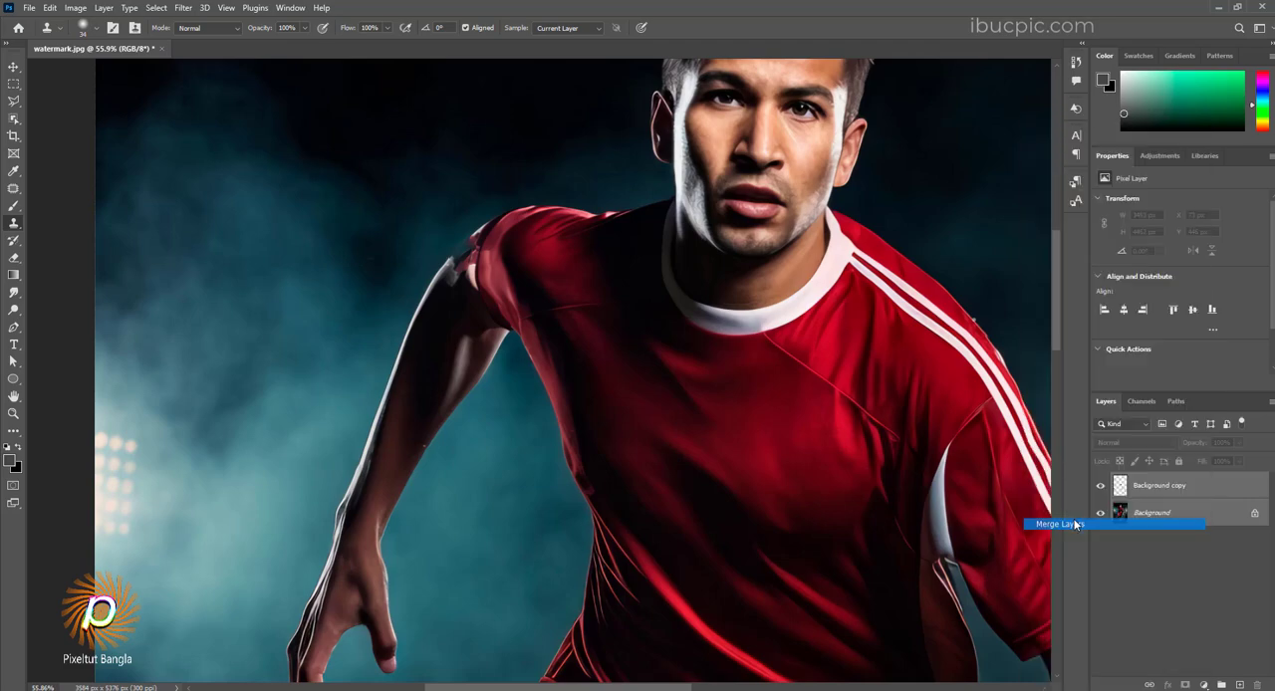
Step: Examine the merged photo up close around the face, shoulders, shirt and sleeve for leftover watermark traces
scroll(598, 269, "down", 5)
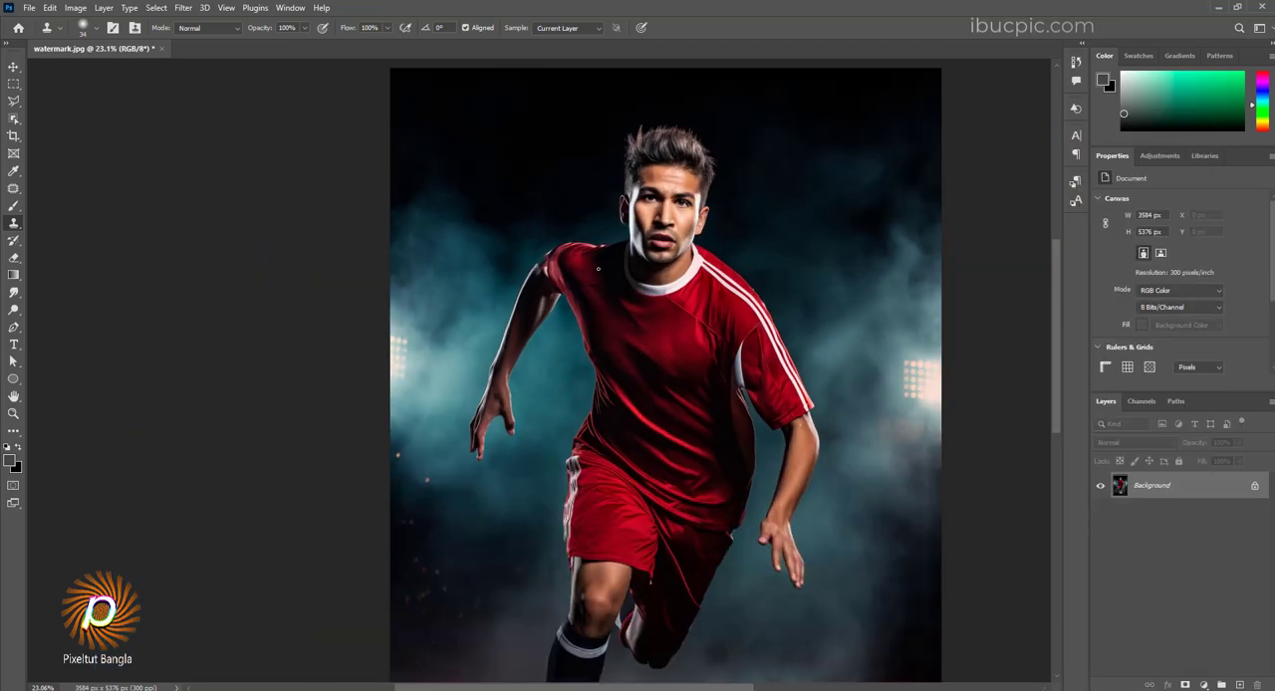
scroll(549, 167, "up", 6)
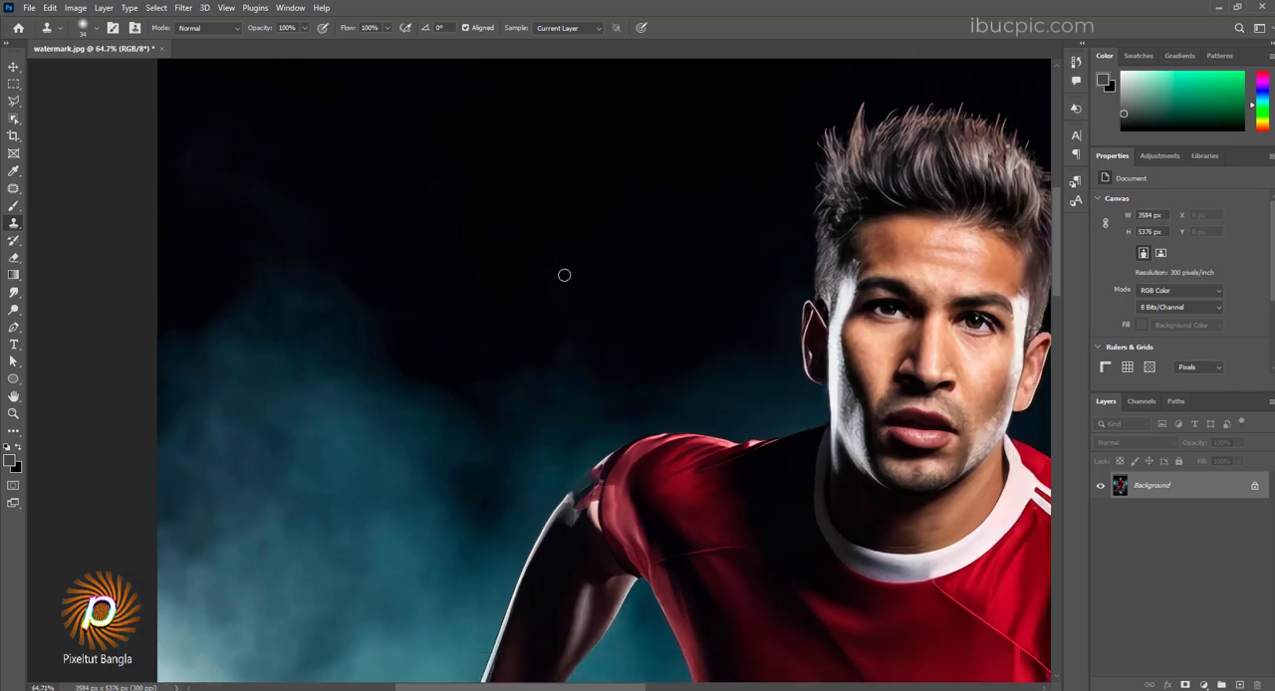
scroll(564, 274, "up", 4)
scroll(576, 301, "down", 3)
scroll(576, 301, "down", 4)
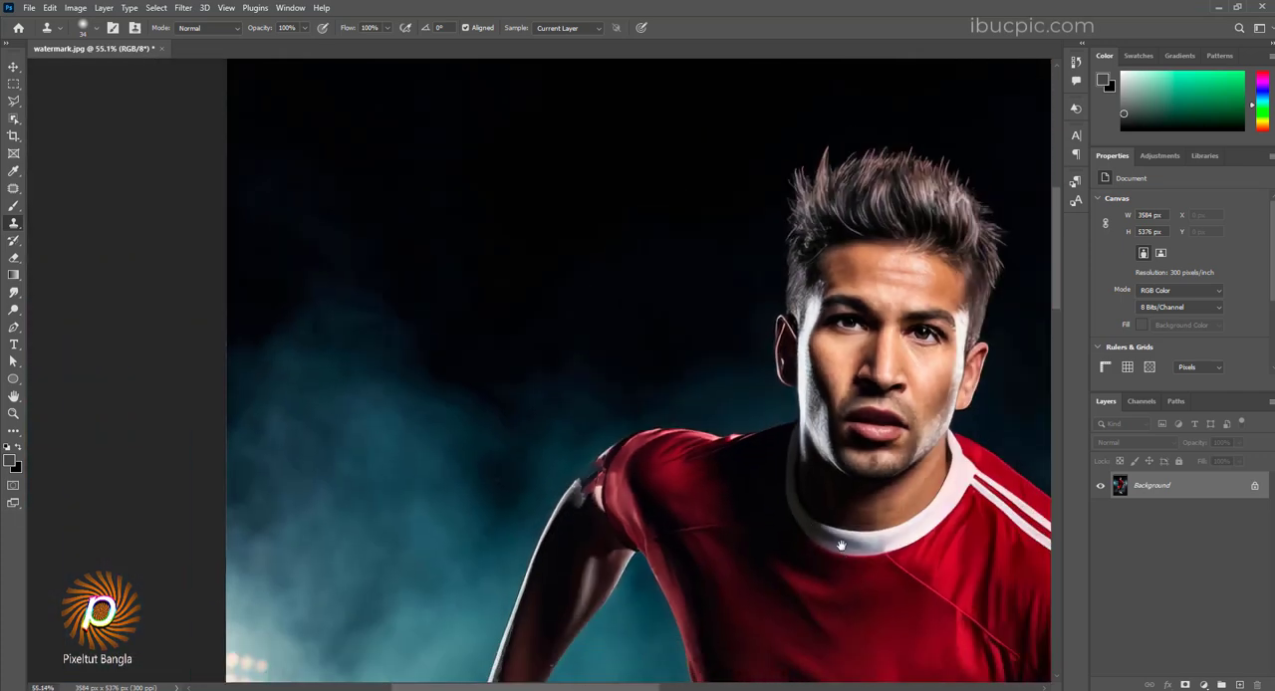
left_click_drag(846, 553, 926, 444)
scroll(584, 316, "up", 2)
scroll(582, 316, "up", 3)
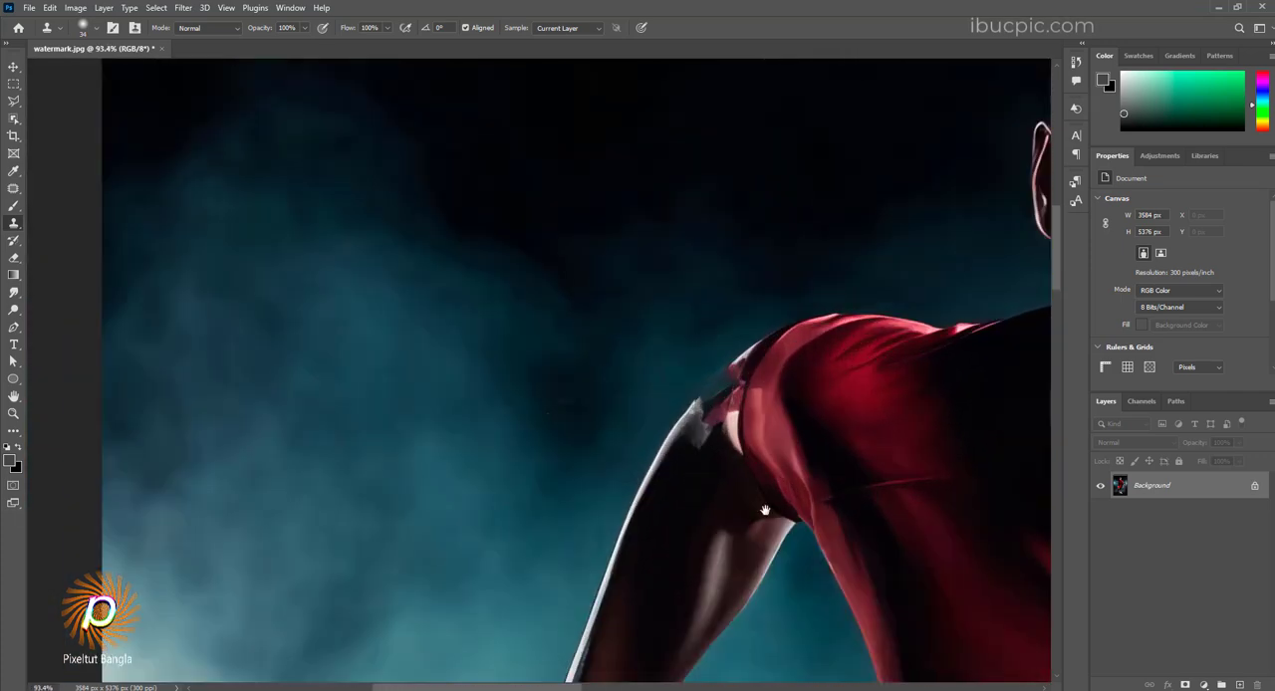
left_click_drag(764, 510, 570, 164)
left_click_drag(825, 553, 556, 239)
left_click_drag(714, 98, 584, 302)
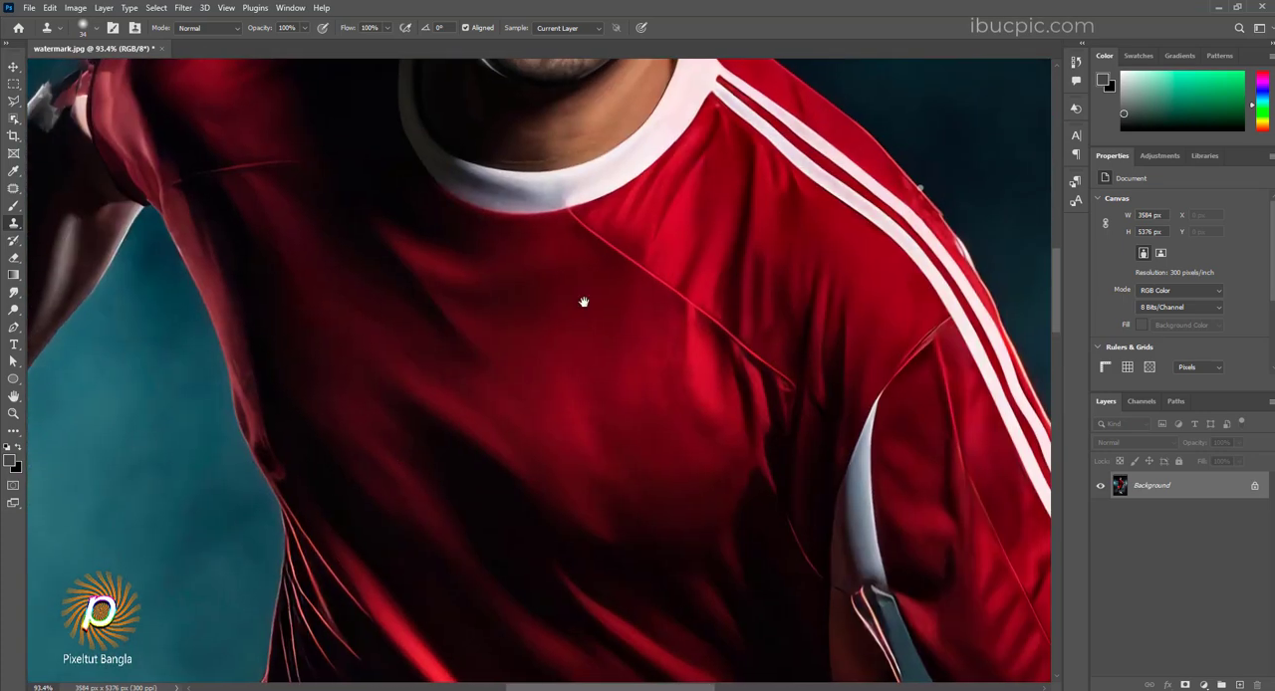
left_click_drag(943, 236, 653, 251)
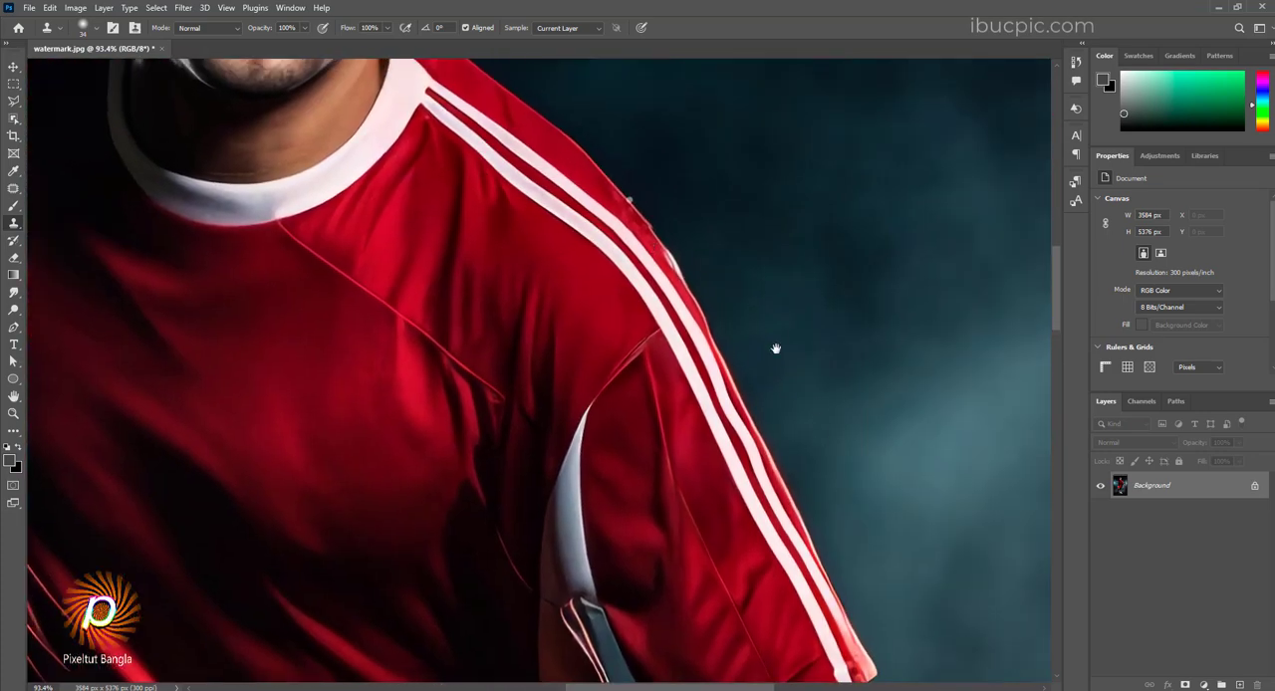
left_click_drag(774, 350, 541, 58)
scroll(677, 345, "down", 6)
scroll(643, 467, "up", 8)
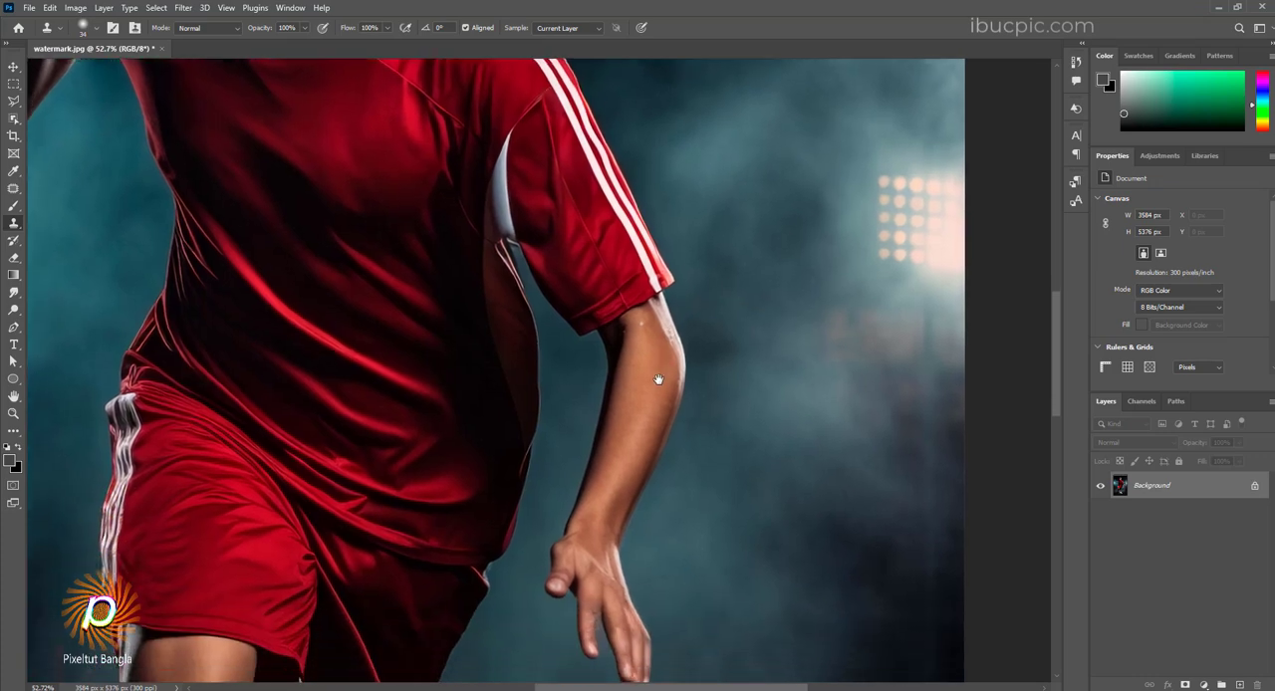
Step: Clone clean texture from the arm's bright outer edge over the curved watermark letter remnant below the sleeve with the Clone Stamp
scroll(475, 411, "up", 6)
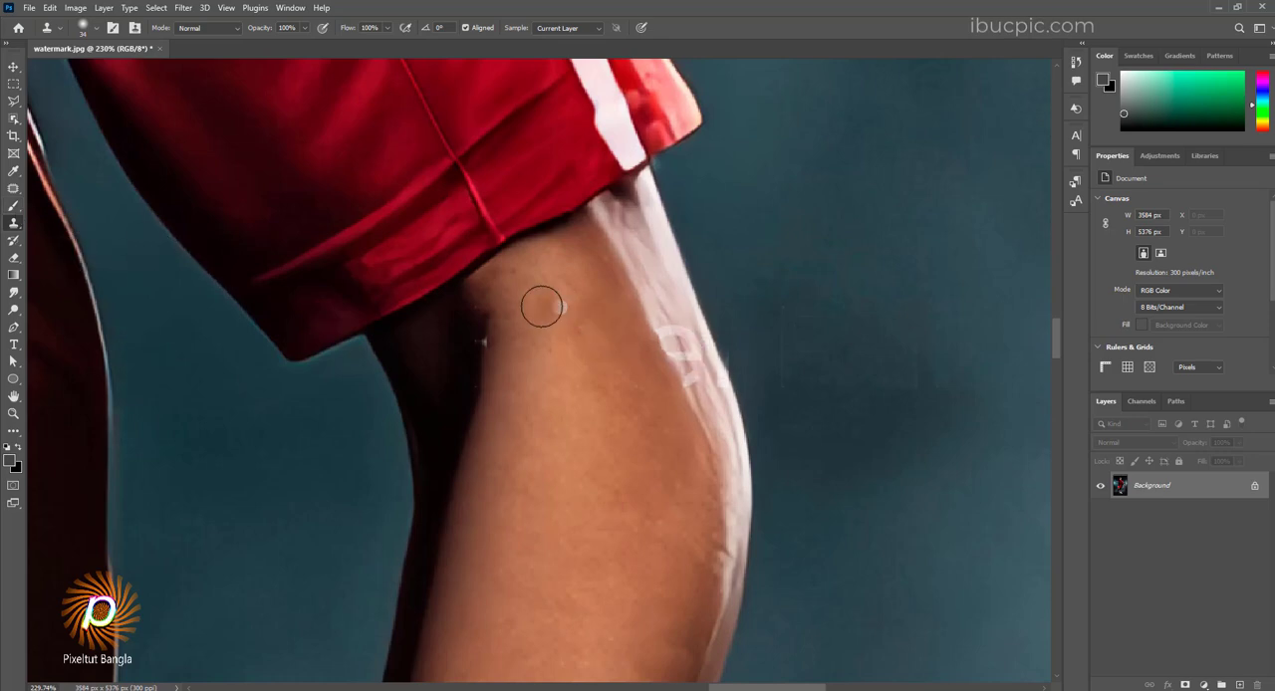
scroll(634, 323, "up", 6)
scroll(636, 324, "up", 1)
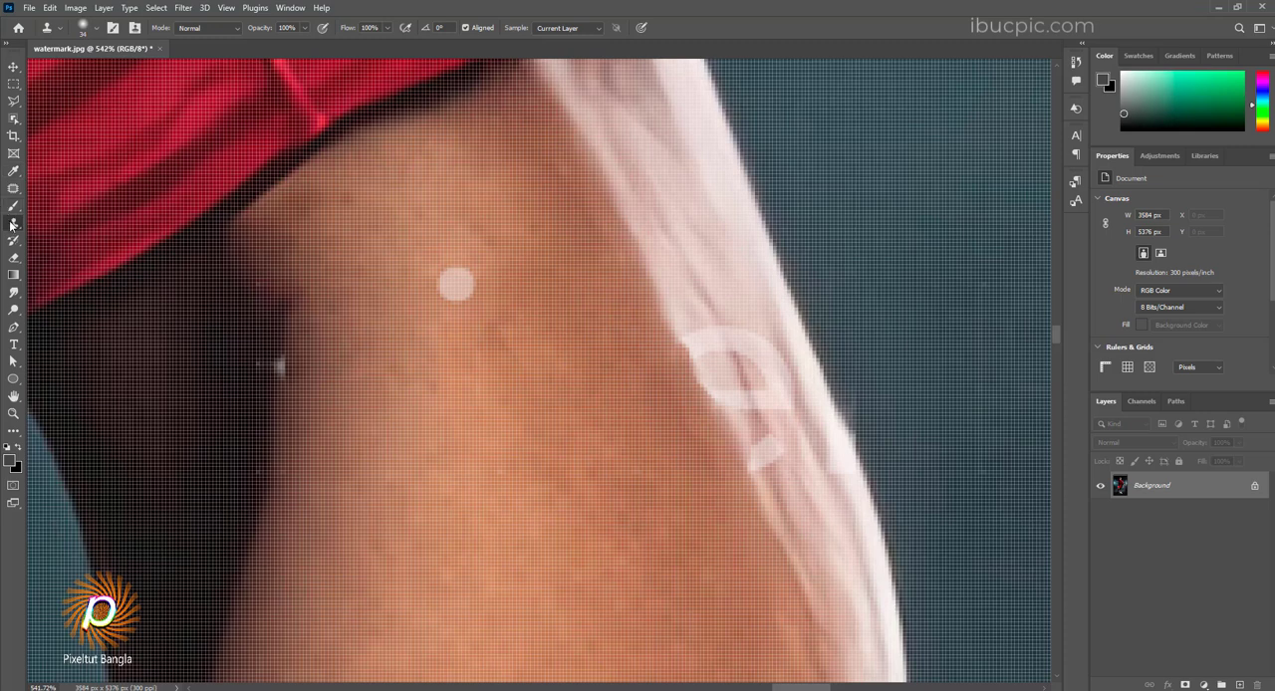
left_click(713, 275, "alt")
mouse_move(729, 338)
left_mouse_down()
mouse_move(722, 301)
mouse_move(683, 291)
mouse_move(768, 354)
mouse_move(772, 382)
mouse_move(732, 381)
mouse_move(714, 359)
mouse_move(734, 376)
left_mouse_up()
left_click(747, 303, "alt")
left_click(689, 295, "alt")
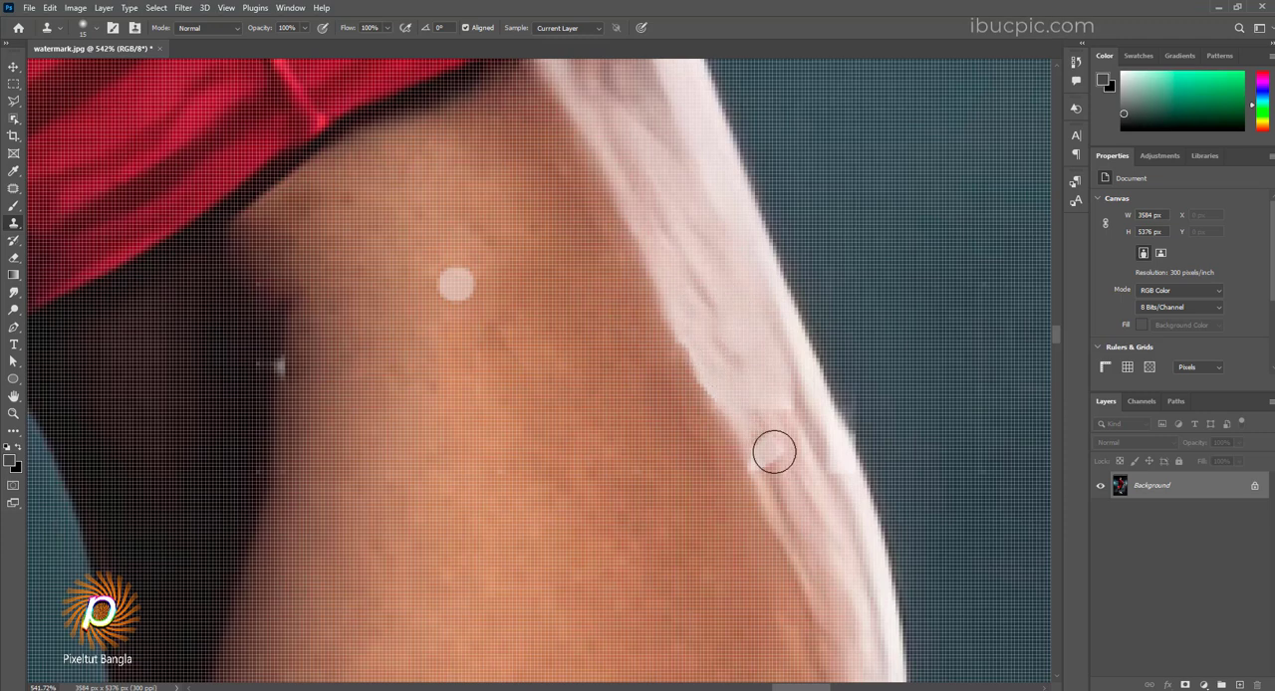
Step: Clone nearby highlight texture over the small watermark fragments remaining lower on the arm's bright outer edge
left_click(813, 508, "alt")
mouse_move(771, 457)
left_mouse_down()
mouse_move(760, 432)
mouse_move(774, 384)
mouse_move(800, 415)
left_mouse_up()
left_click(810, 485, "alt")
left_click(818, 481, "alt")
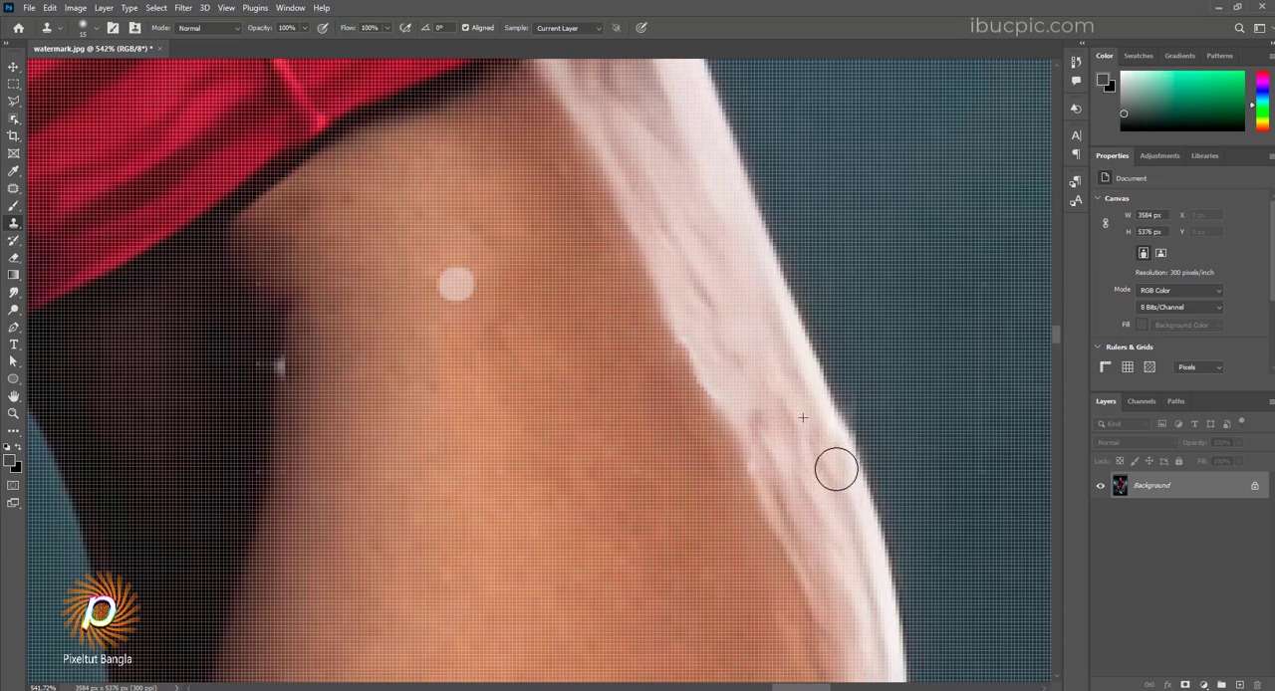
Step: Clone adjacent skin over the light round watermark dot on the arm just below the sleeve
left_click(511, 276, "alt")
left_click_drag(469, 265, 446, 277)
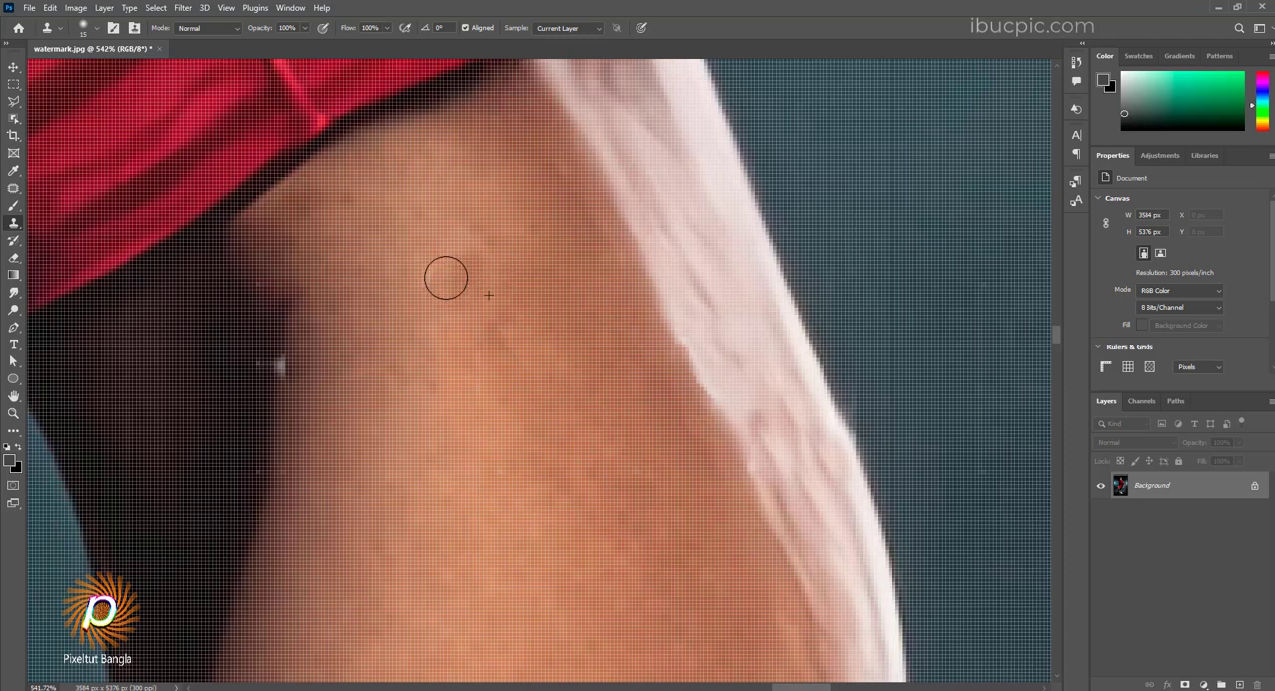
scroll(474, 329, "down", 4)
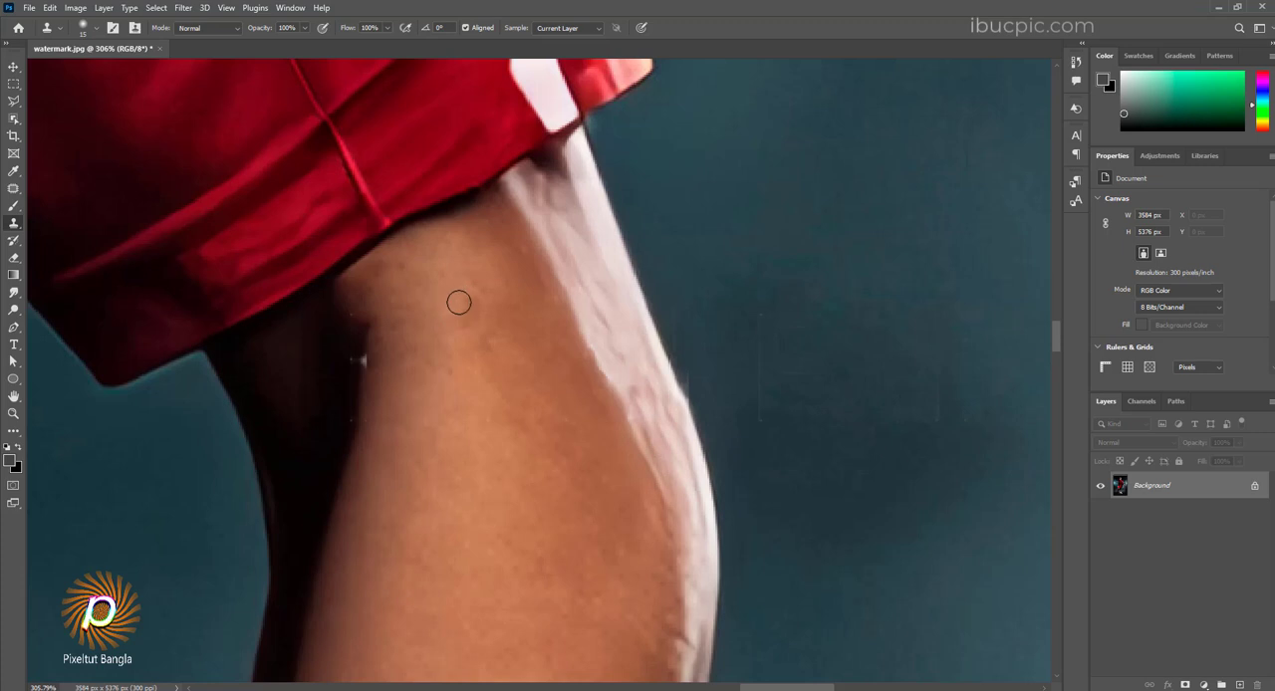
Step: Clone out the white specks along the arm's dark inner edge at 61% Clone Stamp opacity, and restore the opacity to 100%
left_click(306, 28)
left_click_drag(509, 345, 934, 237)
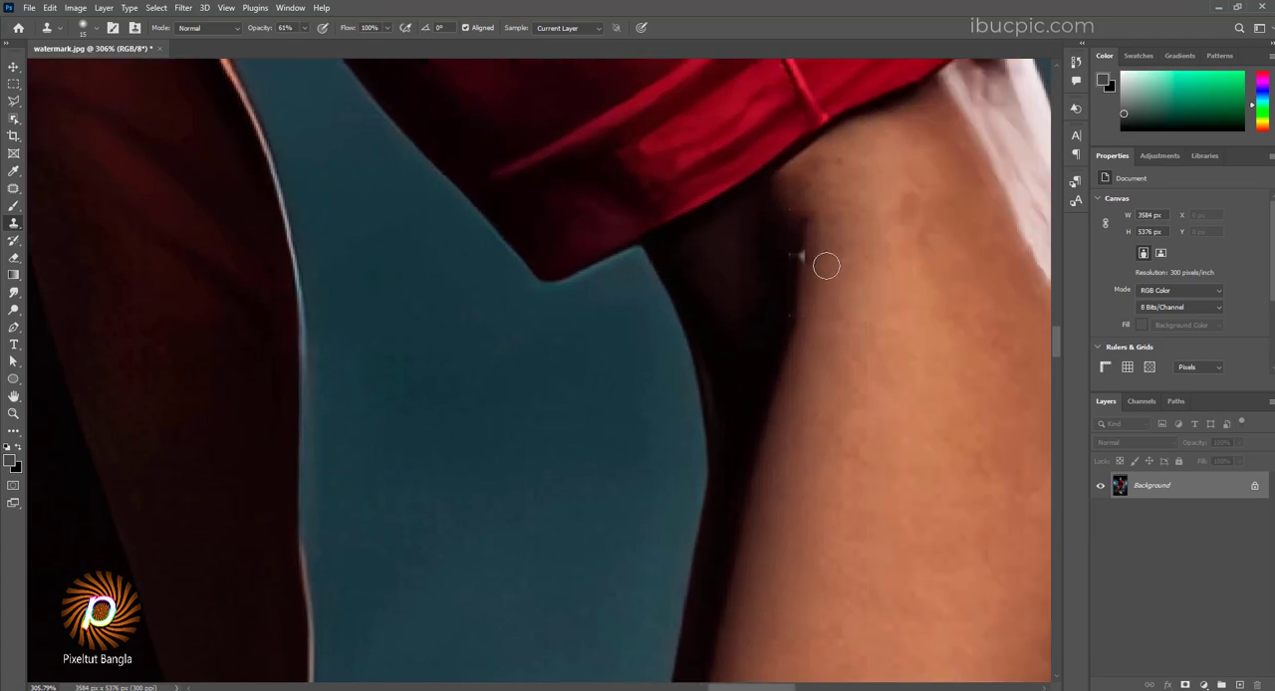
scroll(826, 265, "up", 2)
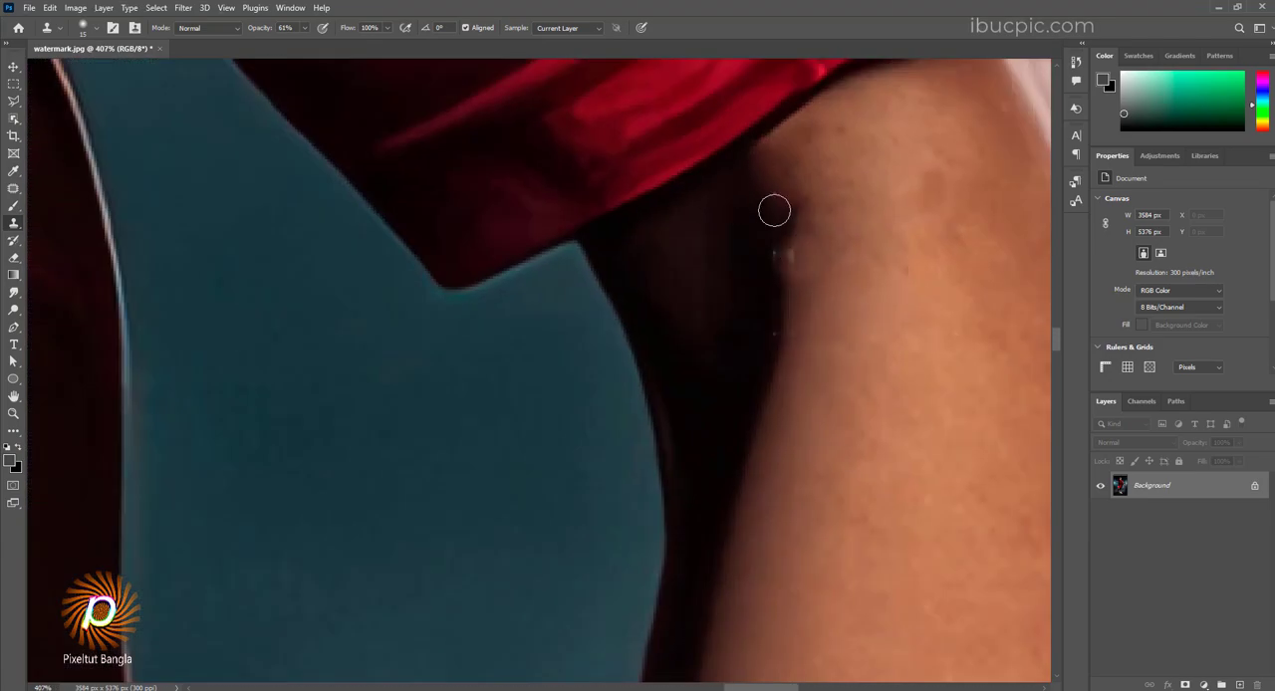
left_click_drag(774, 210, 775, 261)
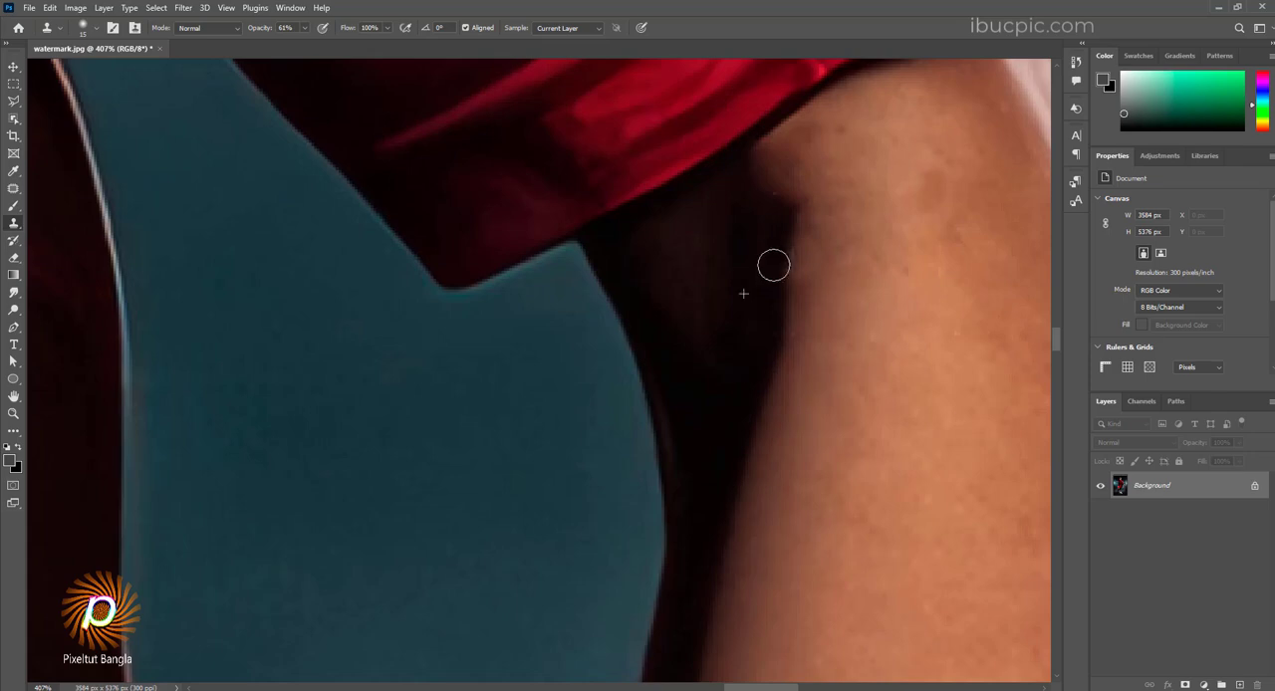
scroll(774, 265, "down", 20)
key("0")
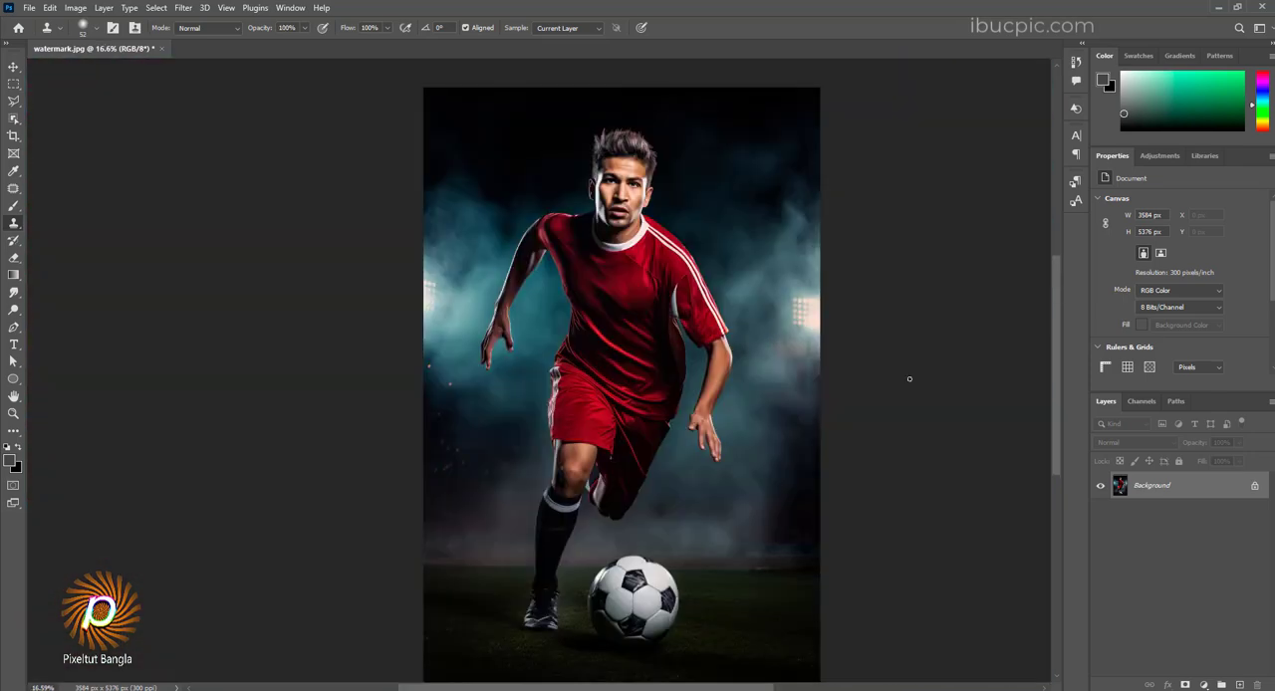